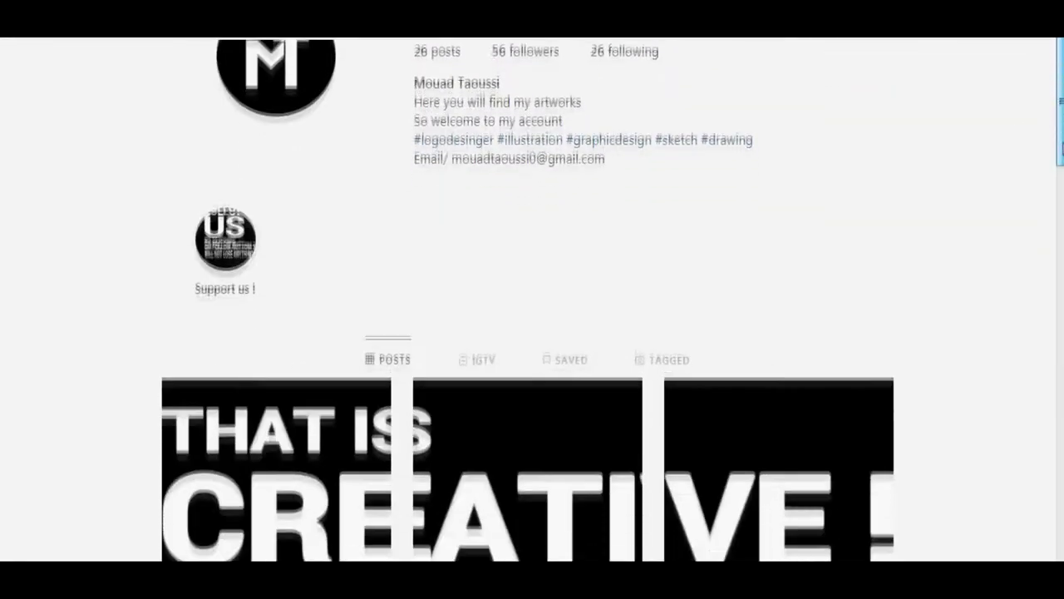
Step: Scroll through the designer's Instagram post grid, then bring up the S sketch in Illustrator
scroll(527, 300, down, 2)
scroll(528, 299, down, 2)
scroll(527, 299, down, 2)
scroll(528, 299, down, 2)
scroll(527, 299, down, 3)
scroll(527, 299, down, 2)
scroll(527, 299, down, 1)
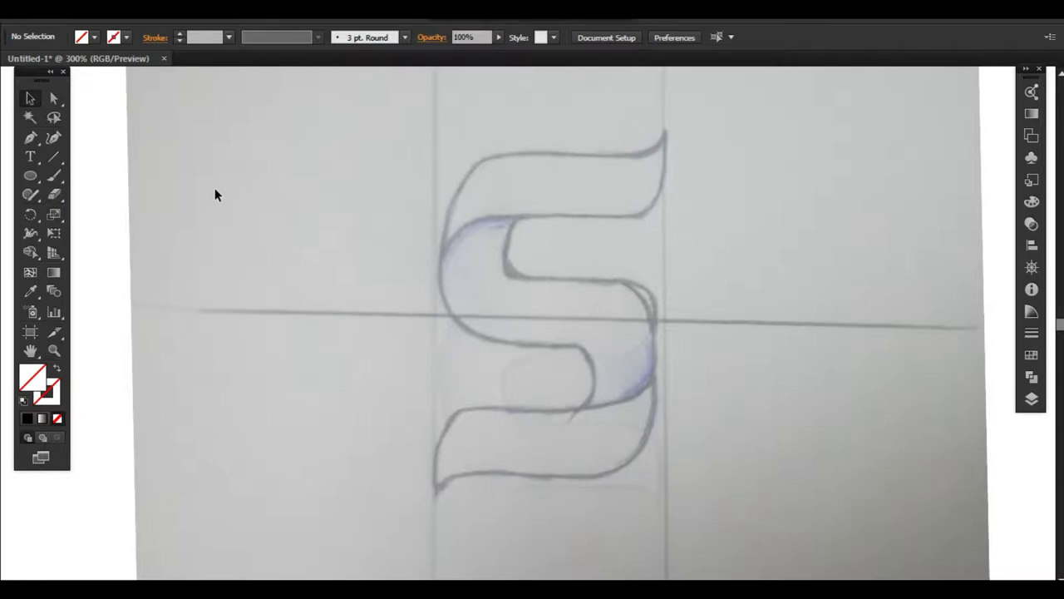
click(118, 15)
Step: Turn on the rulers around the canvas with Ctrl+R
click(326, 248)
click(118, 15)
click(165, 159)
key(ctrl+r)
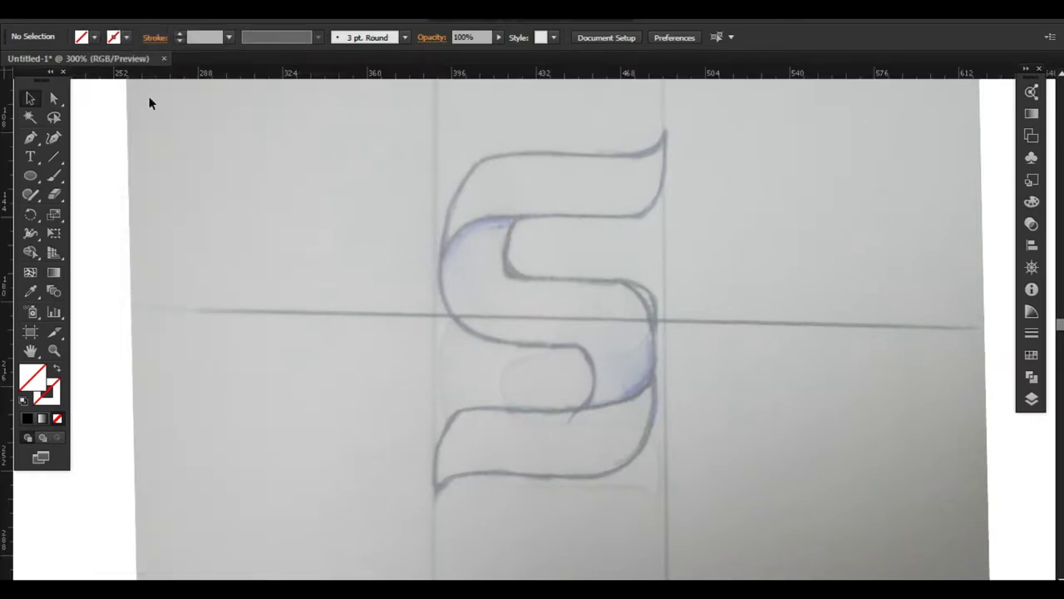
Step: Place two horizontal guides across the S's top and draw a small rectangle between them
drag(398, 76, 408, 154)
mouse_move(458, 78)
mouse_down()
mouse_move(490, 136)
mouse_move(461, 214)
mouse_up()
drag(30, 176, 121, 179)
drag(404, 154, 439, 215)
click(80, 36)
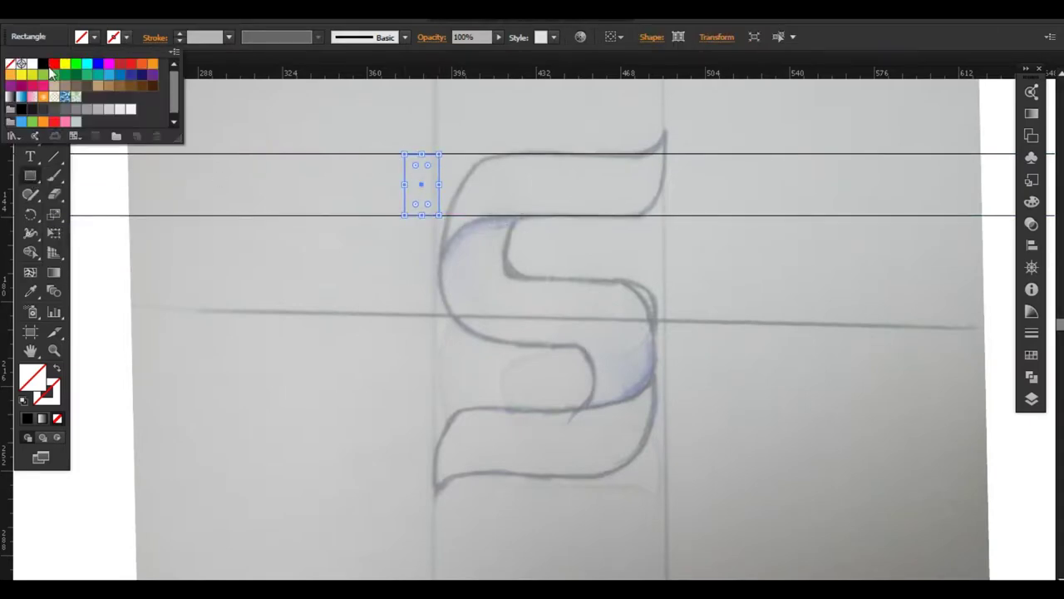
Step: Fill the spacer rectangle black, move it down one band, and put a guide at its lower edge
click(43, 63)
click(424, 192)
drag(424, 190, 479, 251)
drag(429, 73, 429, 277)
ctrl+click(477, 246)
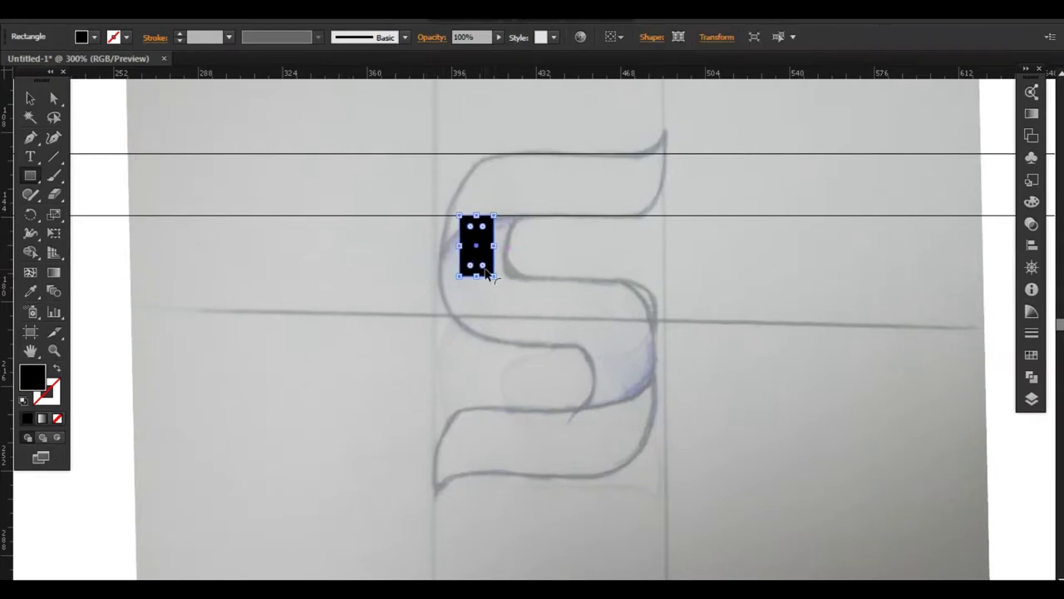
drag(430, 278, 430, 275)
Step: Step the spacer down band by band, adding horizontal guides to the bottom of the S
key(v)
drag(479, 246, 509, 306)
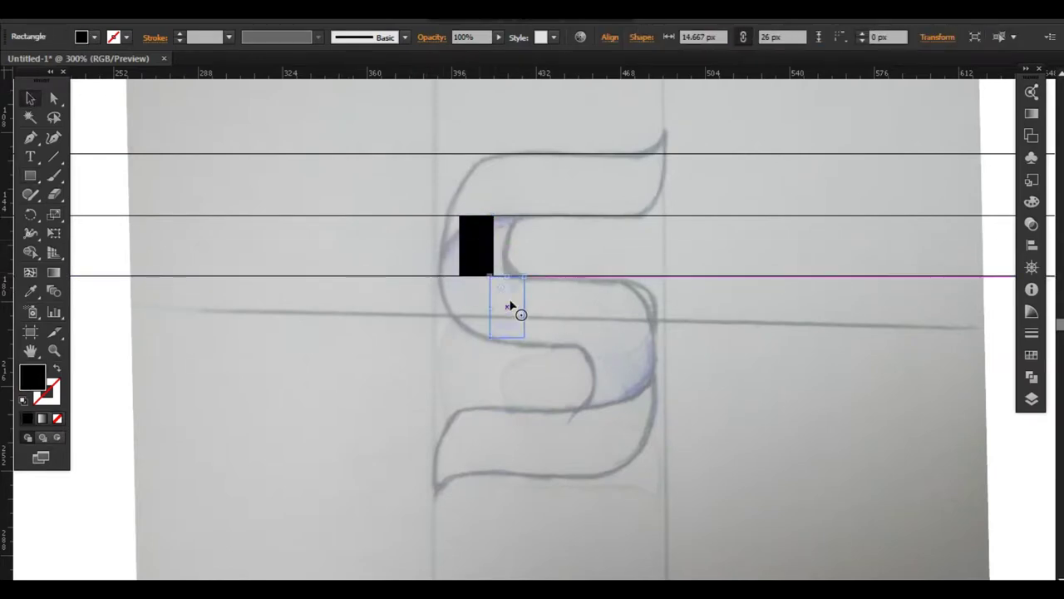
mouse_move(458, 75)
mouse_down()
mouse_move(458, 337)
mouse_move(539, 381)
mouse_up()
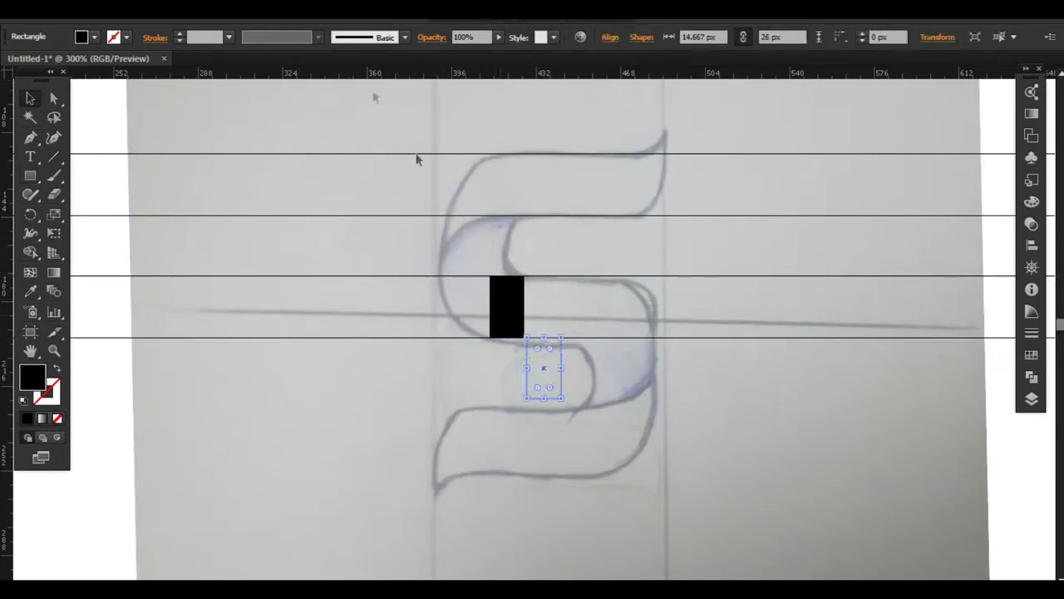
mouse_move(546, 74)
mouse_down()
mouse_move(546, 399)
mouse_move(584, 432)
mouse_up()
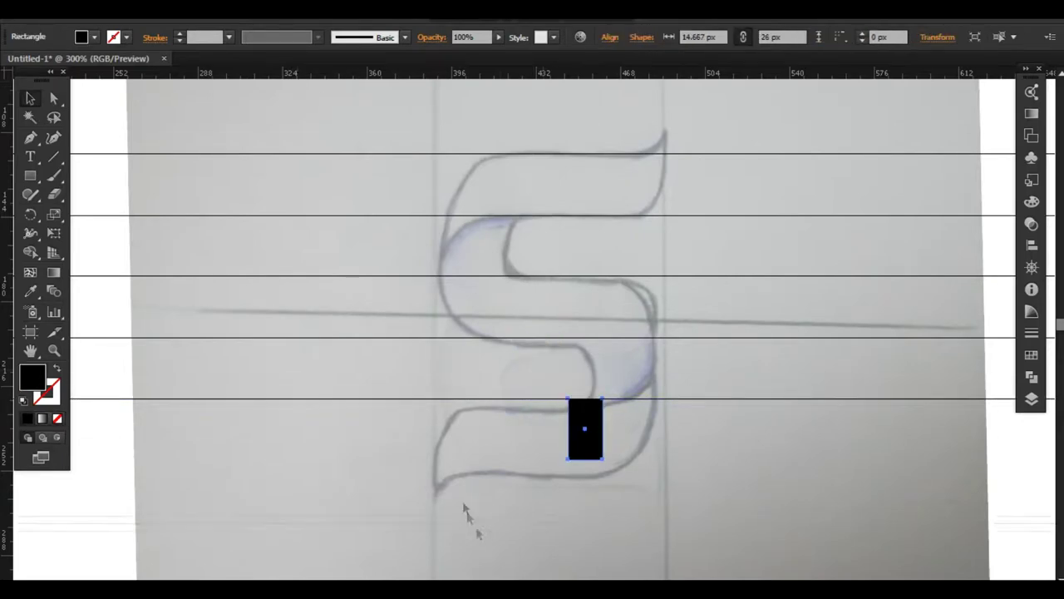
drag(450, 74, 450, 459)
mouse_move(439, 247)
mouse_down()
mouse_move(456, 263)
mouse_move(504, 247)
mouse_up()
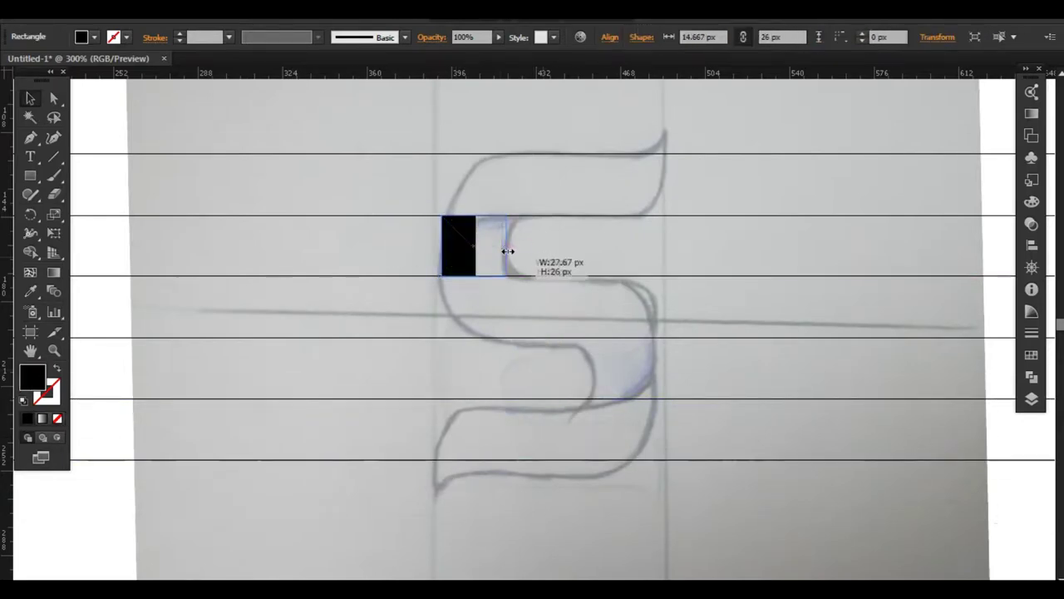
Step: Widen the spacer to add vertical guides, delete it, and draw a bar over the top stroke
drag(9, 167, 441, 234)
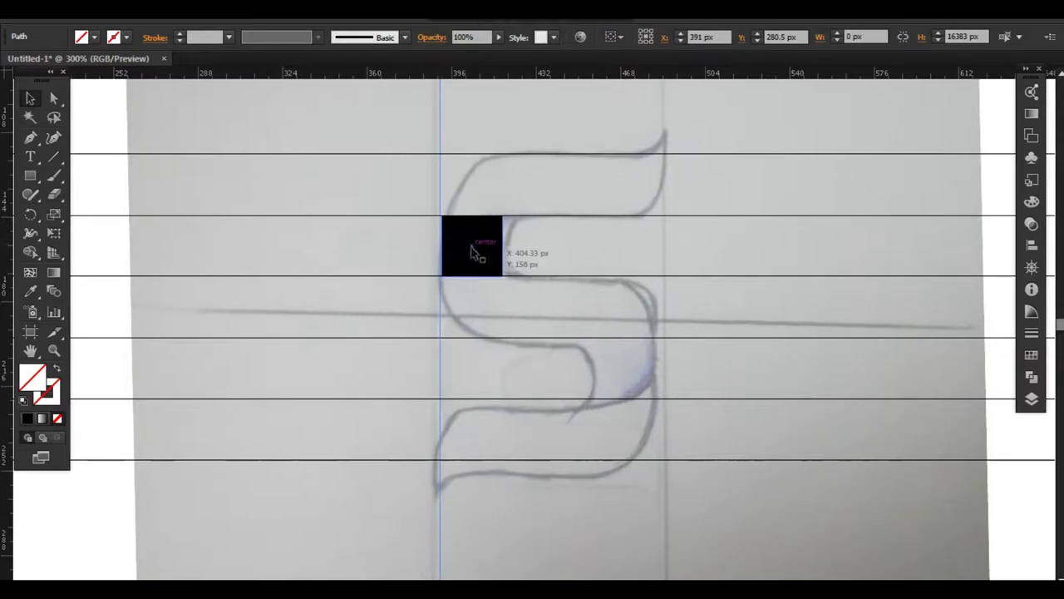
mouse_move(8, 250)
mouse_down()
mouse_move(501, 250)
mouse_move(624, 374)
mouse_up()
mouse_move(8, 313)
mouse_down()
mouse_move(592, 350)
mouse_move(654, 366)
mouse_up()
click(623, 374)
key(Delete)
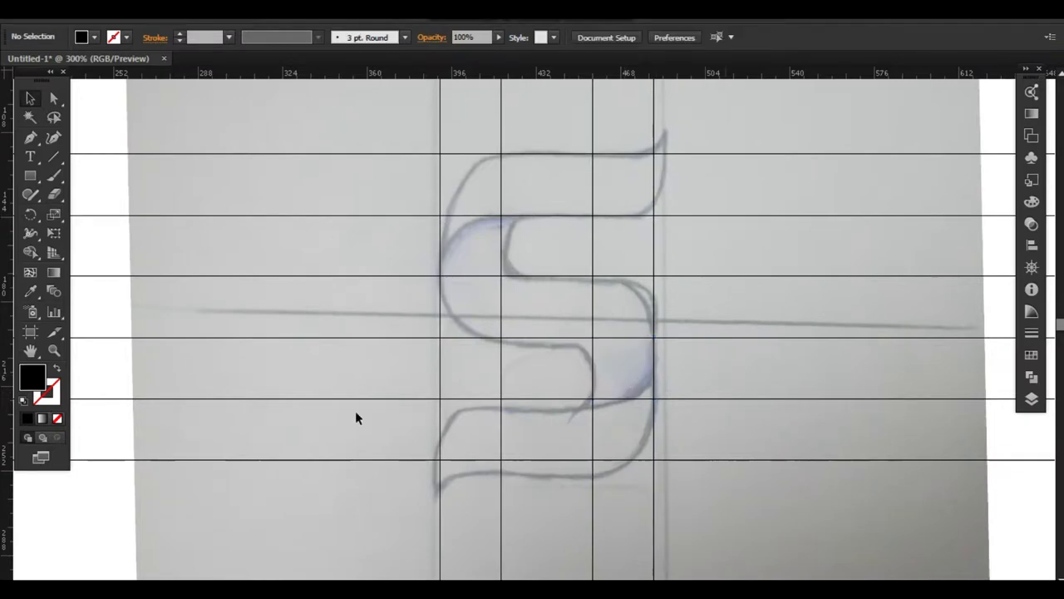
drag(441, 154, 654, 214)
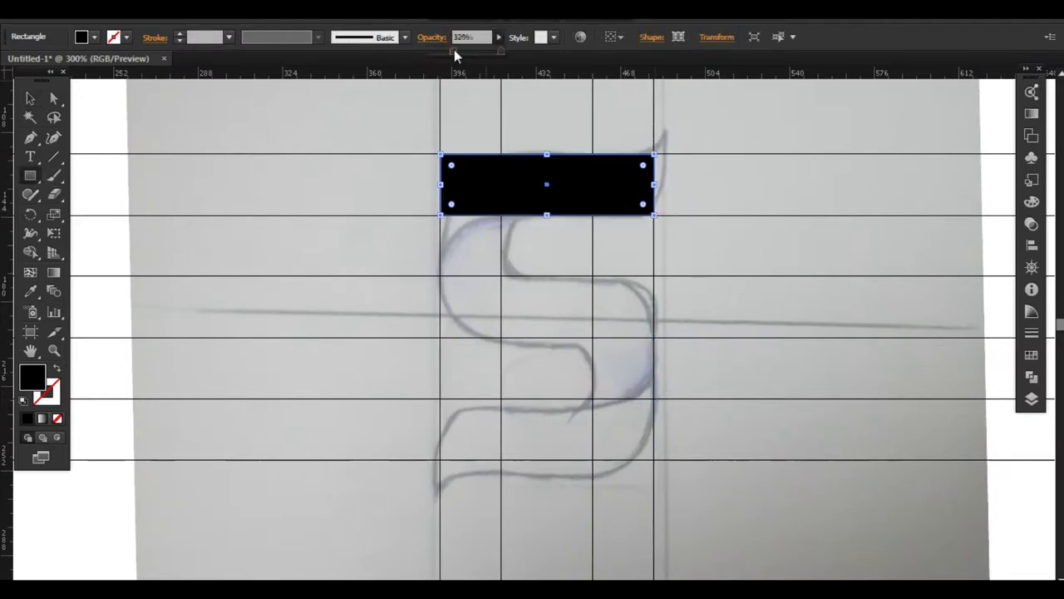
Step: Set the bar to 32% opacity, copy it to the middle and bottom bands, and round their corners
click(454, 51)
drag(546, 188, 549, 428)
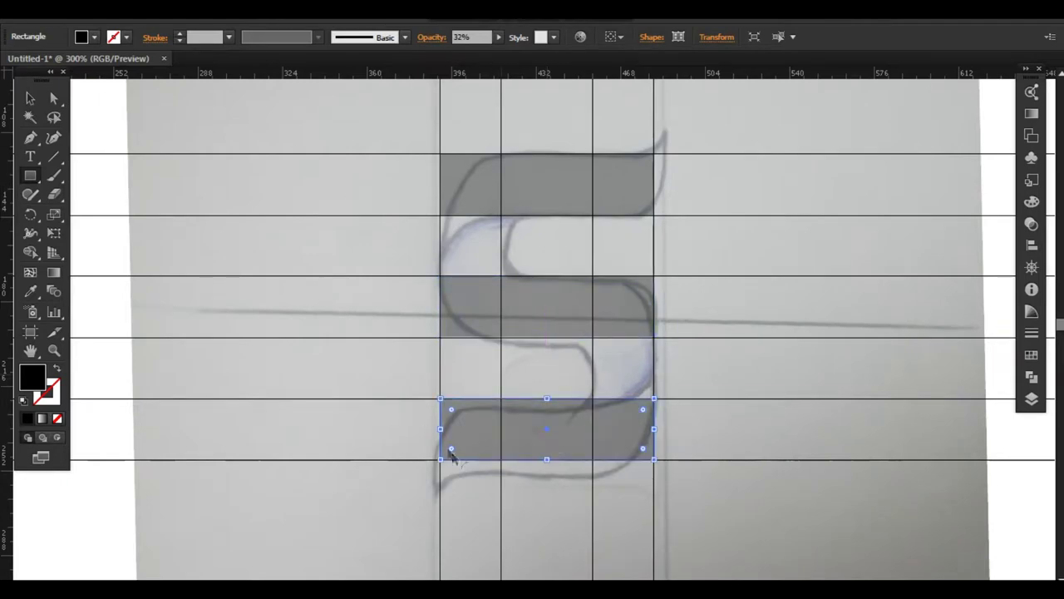
drag(451, 411, 466, 425)
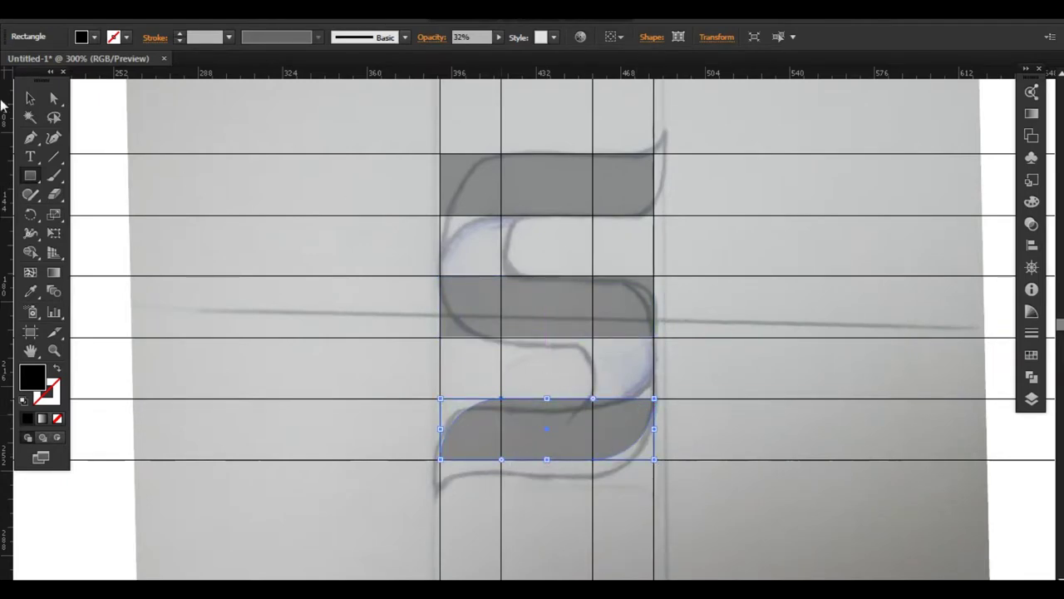
click(30, 98)
click(622, 304)
drag(639, 291, 629, 305)
drag(452, 327, 459, 323)
Step: Round the top bar's corner, then try a rotated copy left of the S and undo it
click(463, 177)
drag(451, 165, 563, 241)
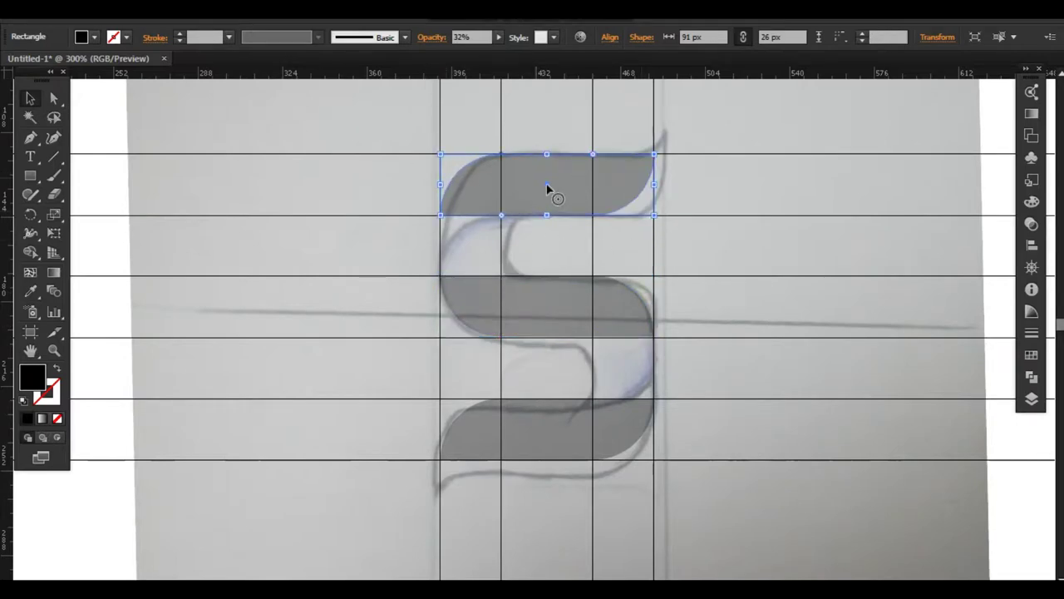
drag(547, 185, 549, 237)
drag(658, 202, 546, 131)
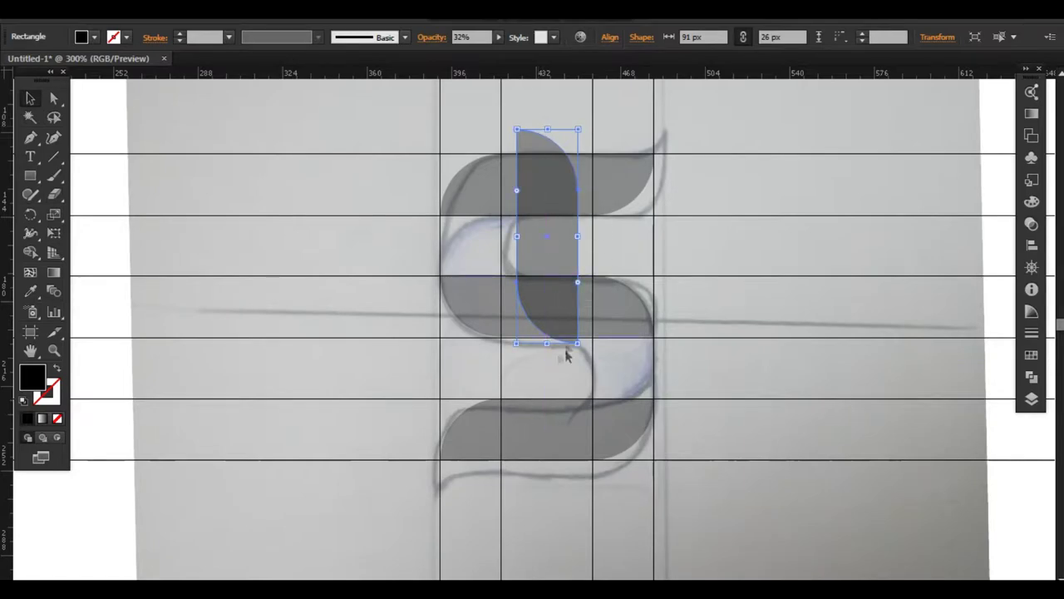
drag(547, 237, 328, 276)
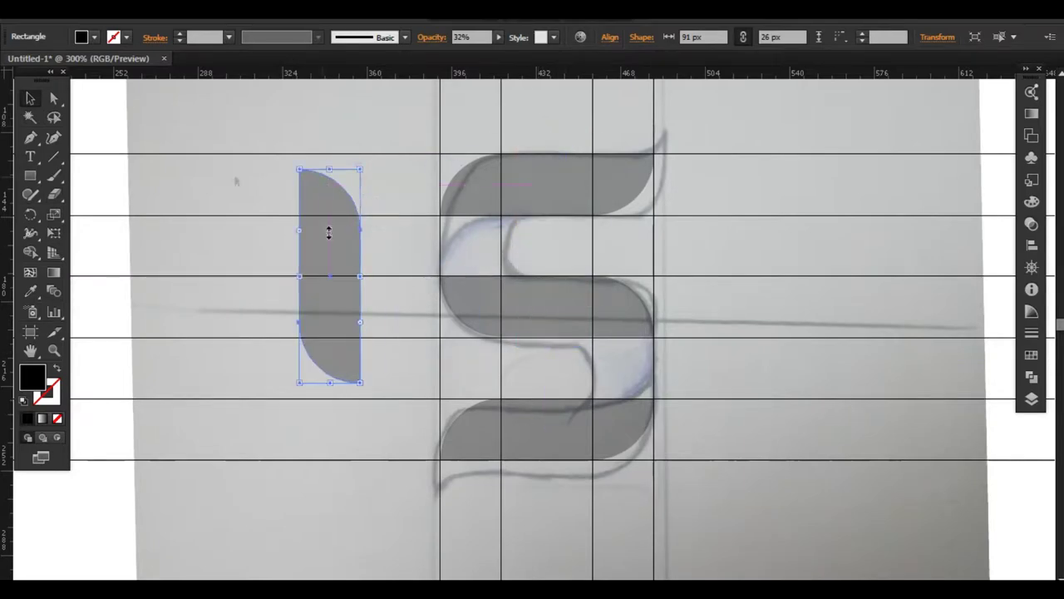
key(ctrl+z)
key(ctrl+z)
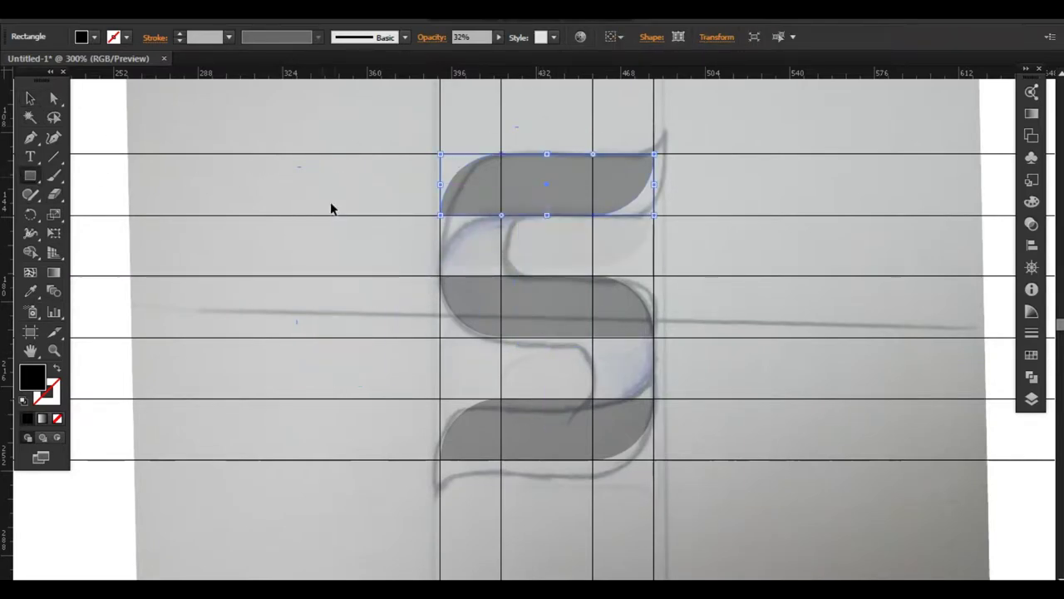
Step: Duplicate the top bar and turn the copy upright on the S's upper-left stem
key(ctrl+c)
key(ctrl+v)
key(a)
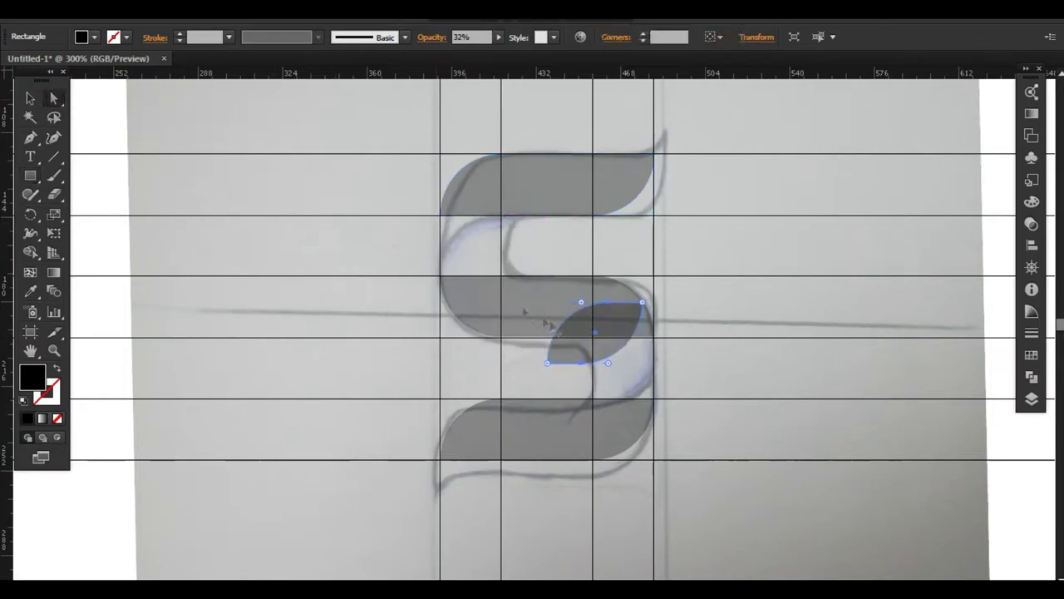
key(ctrl+z)
drag(601, 345, 471, 242)
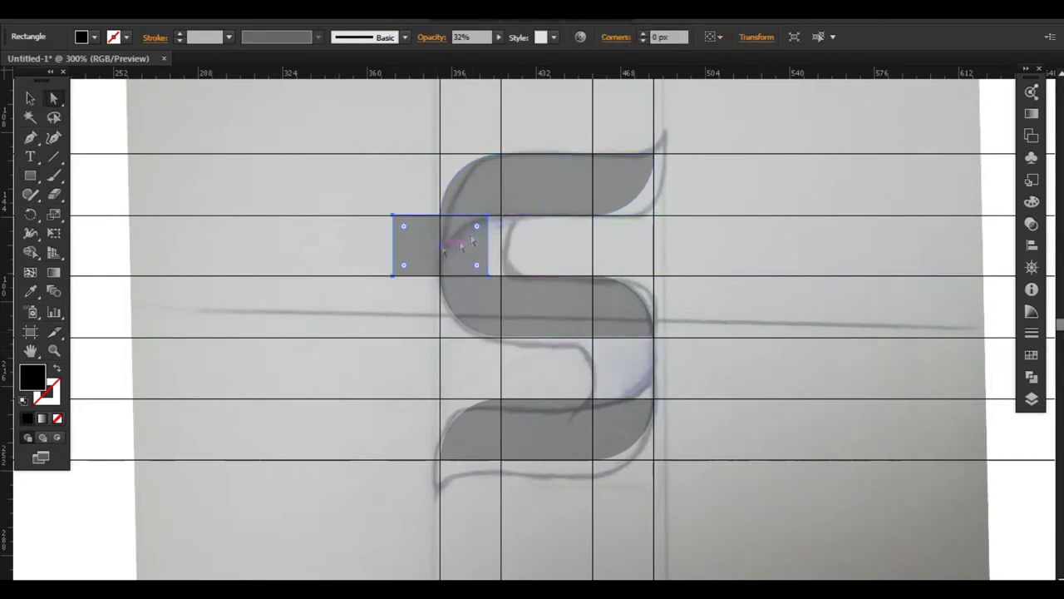
key(v)
mouse_move(488, 316)
mouse_down()
mouse_move(442, 237)
mouse_move(475, 242)
mouse_move(467, 283)
mouse_move(470, 273)
mouse_up()
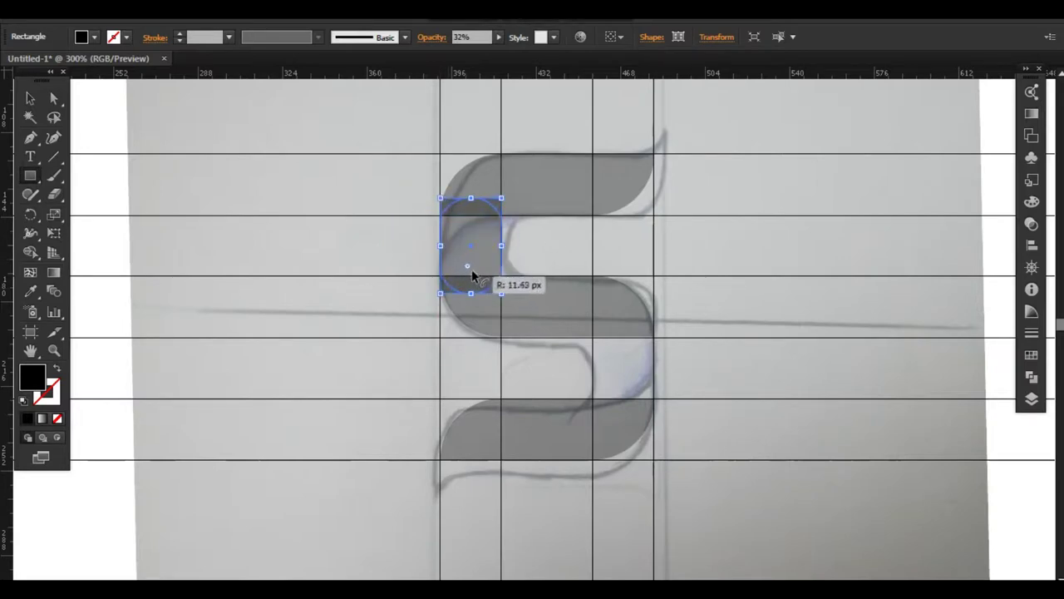
Step: Round the stem rectangle's corners, copy it to the lower-right stem, and zoom into the S
click(261, 138)
click(467, 258)
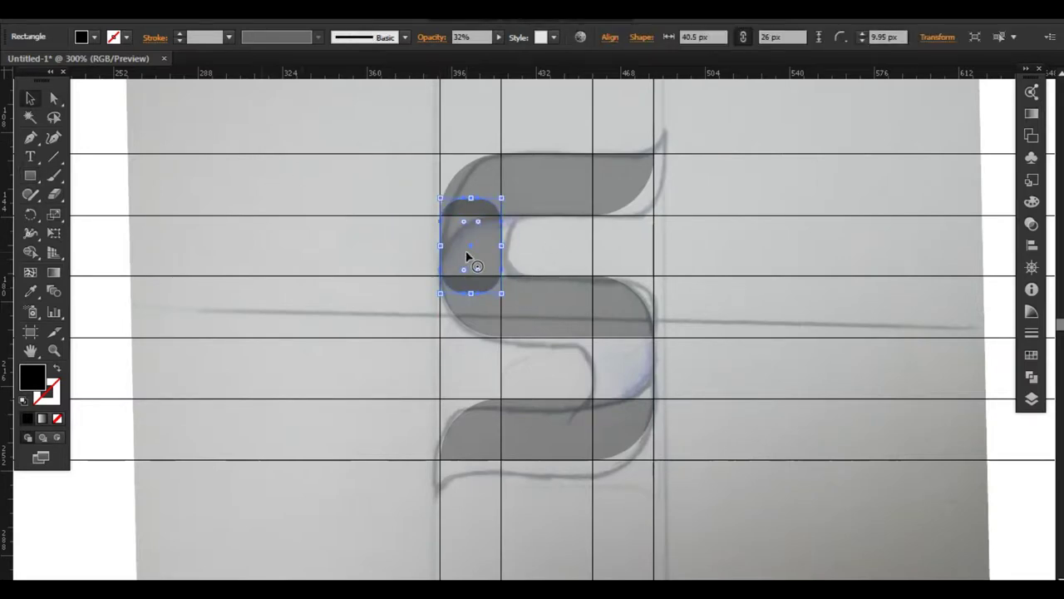
mouse_move(468, 252)
mouse_down()
mouse_move(620, 369)
mouse_move(471, 243)
mouse_up()
key(z)
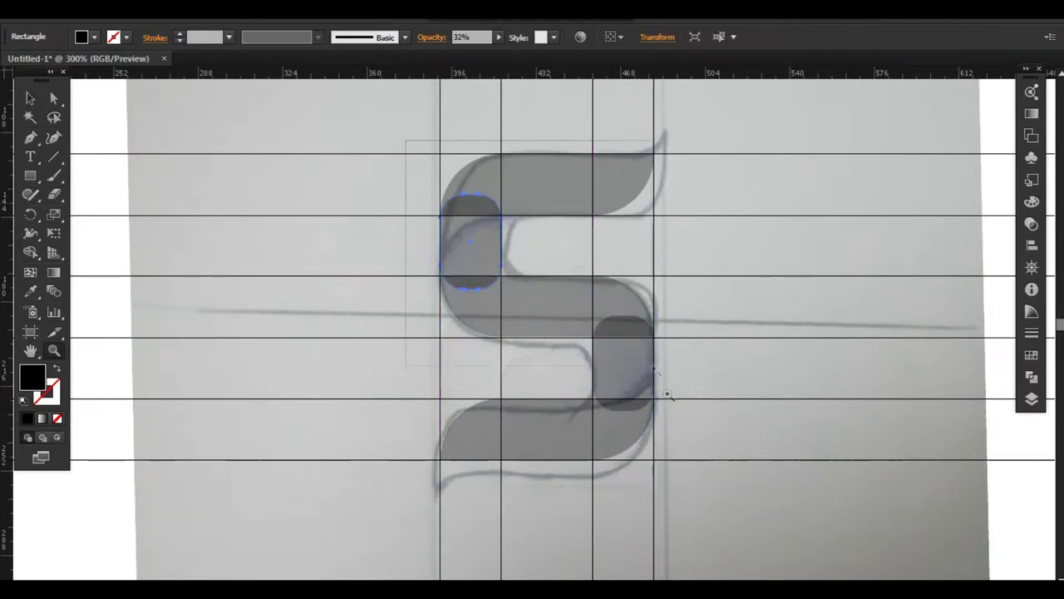
click(680, 426)
key(v)
click(311, 175)
drag(706, 470, 677, 405)
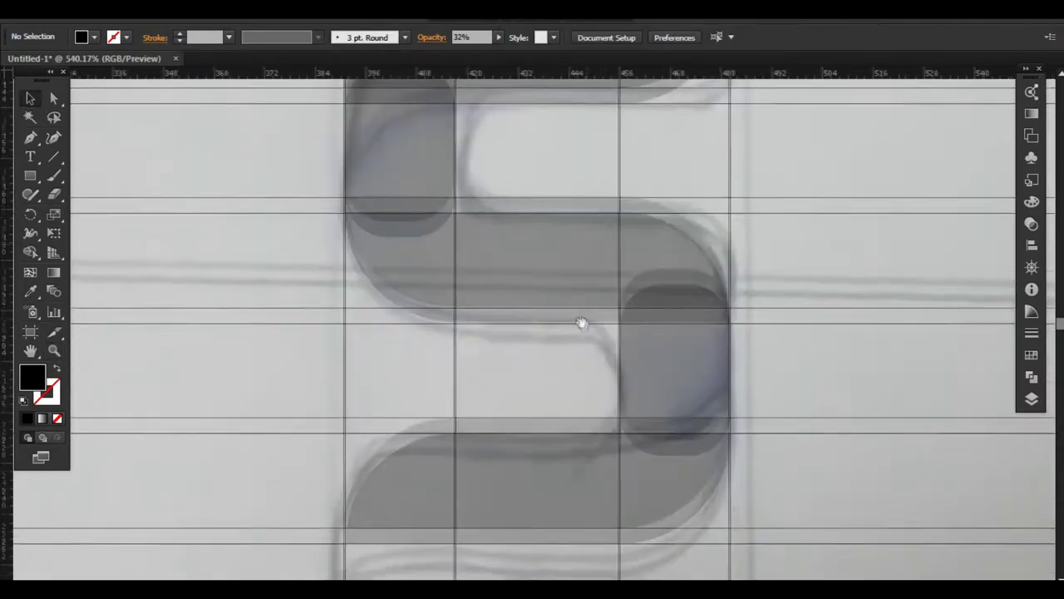
Step: Draw a circle fitting the S's upper counter and set it to 72% opacity
drag(31, 183, 91, 214)
drag(477, 203, 532, 259)
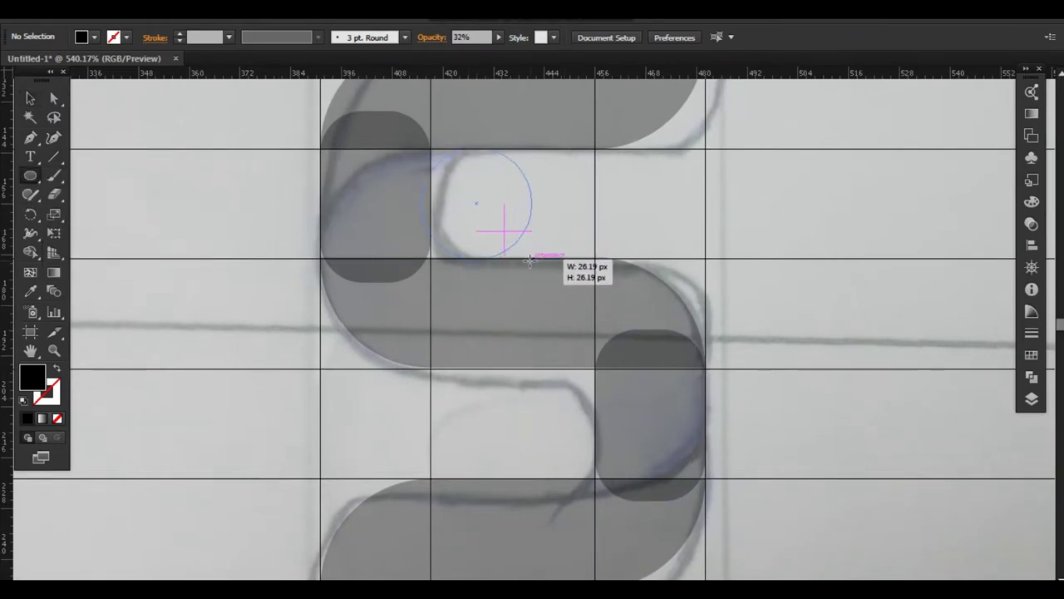
key(ctrl+z)
drag(493, 206, 537, 265)
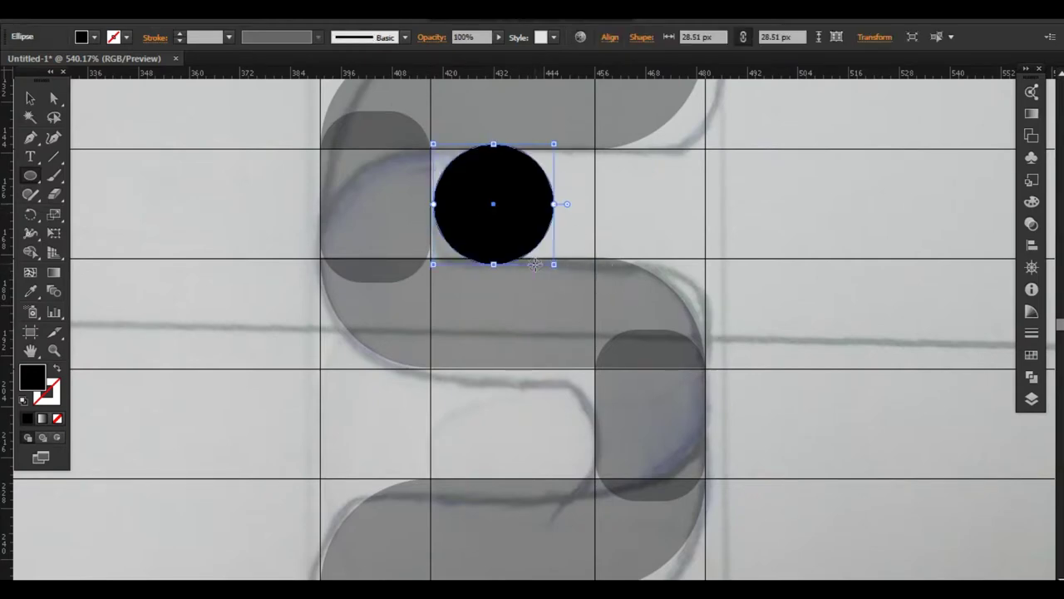
click(471, 36)
text(72)
key(Return)
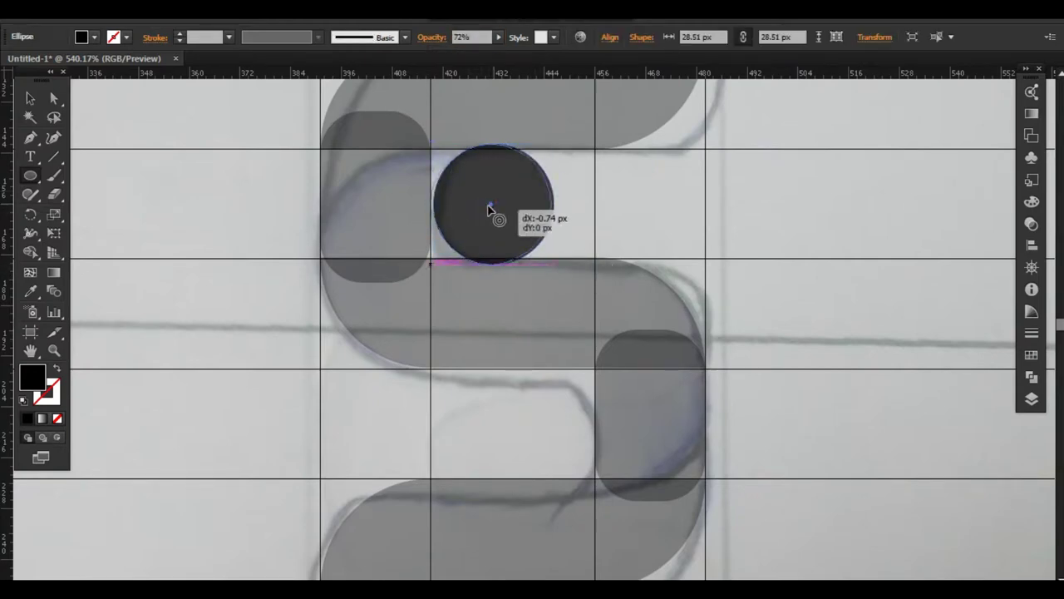
Step: Merge the corner notches into the circle with the Shape Builder
key(v)
drag(287, 91, 515, 324)
click(30, 252)
drag(441, 167, 440, 245)
key(v)
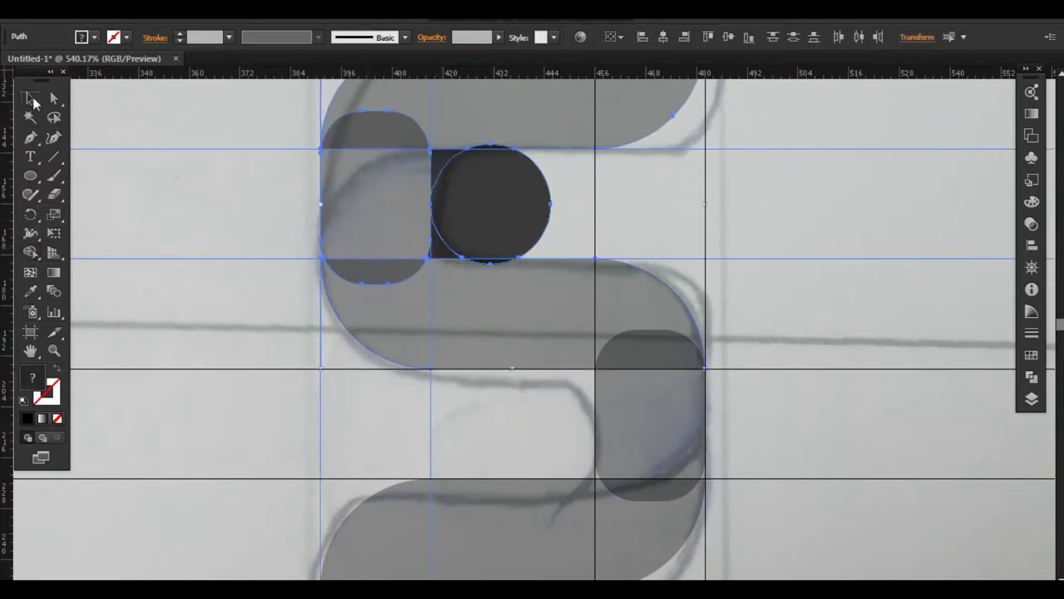
Step: Move the circle to the lower counter and subtract it from the black rectangle with Minus Front
click(456, 186)
key(shift+Down)
key(shift+Down)
key(shift+Down)
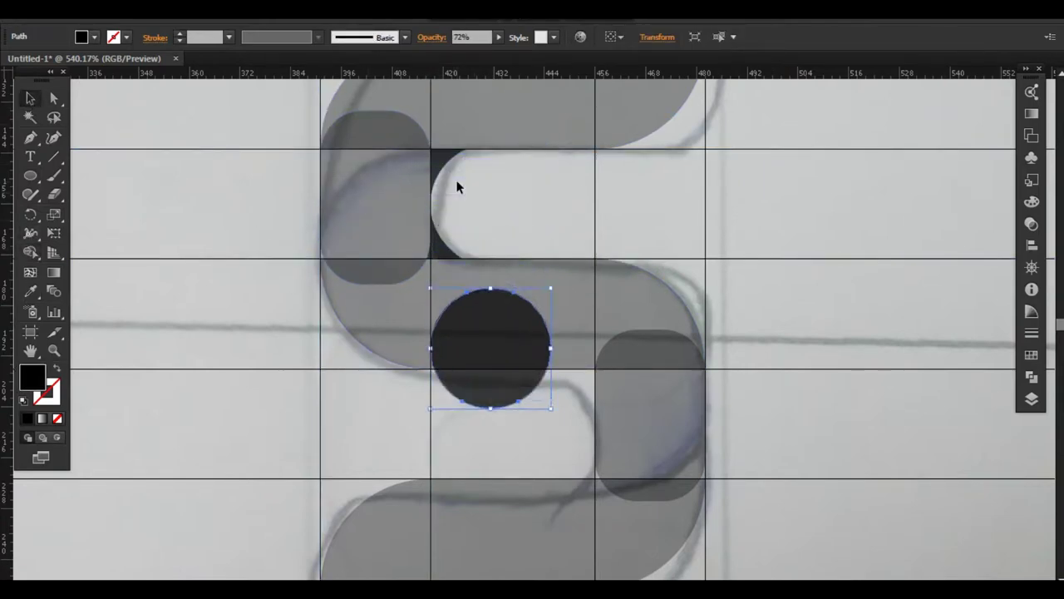
key(shift+Down)
key(shift+Down)
key(Right)
key(Right)
key(Right)
key(Right)
key(Right)
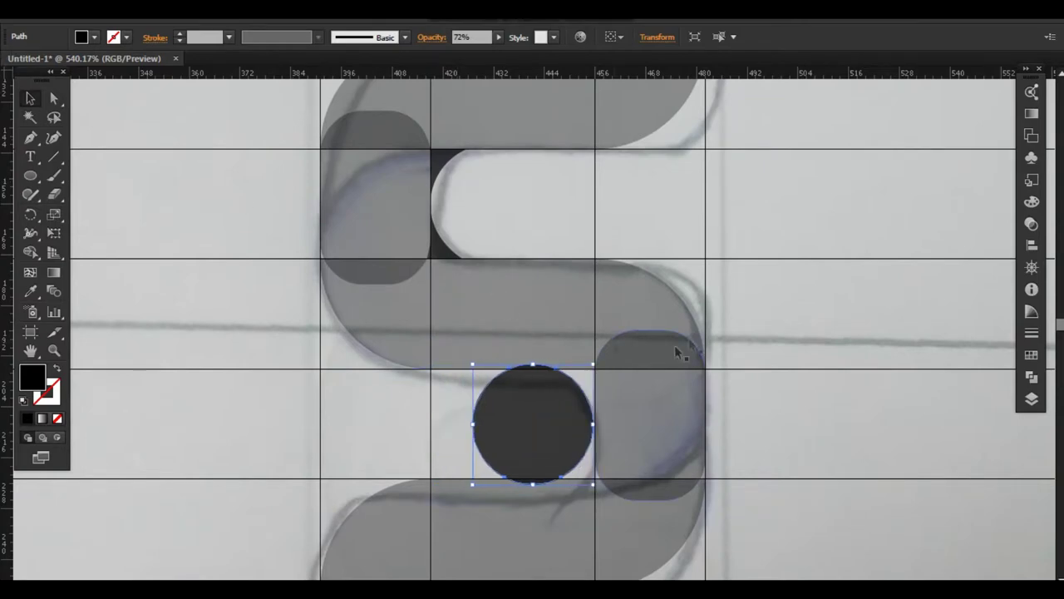
key(ctrl+a)
click(532, 429)
alt+click(500, 434)
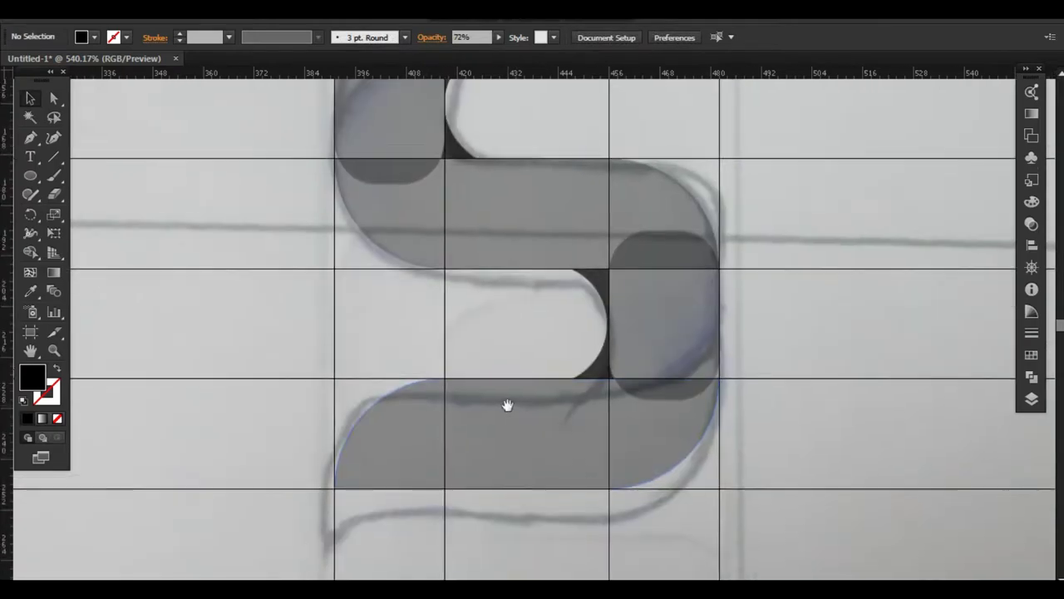
drag(492, 504, 572, 358)
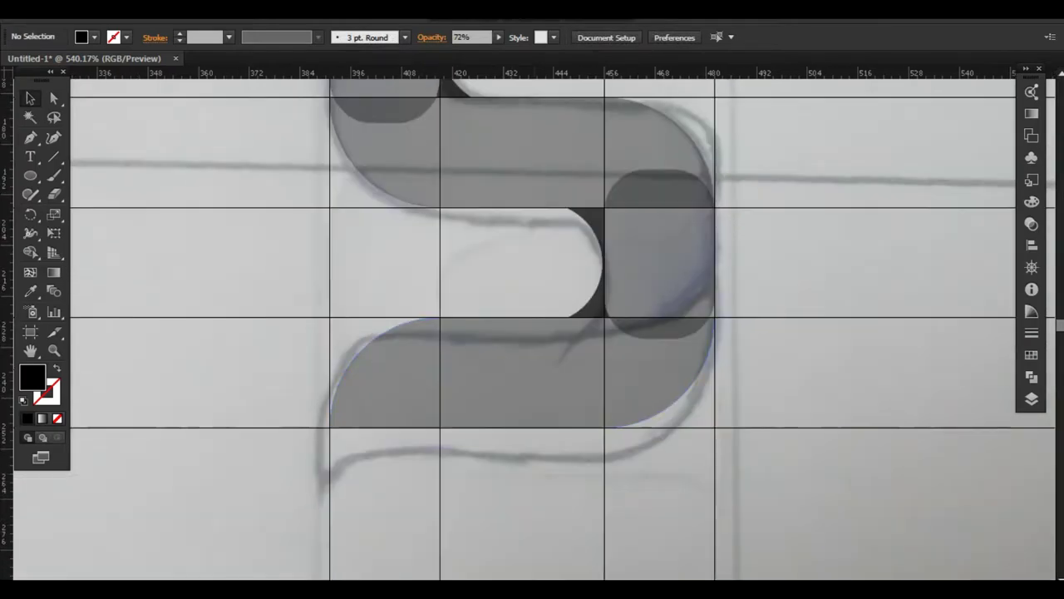
Step: Draw a small circle below the S's lower-left curve with a rectangle snug against its left side
drag(30, 171, 91, 213)
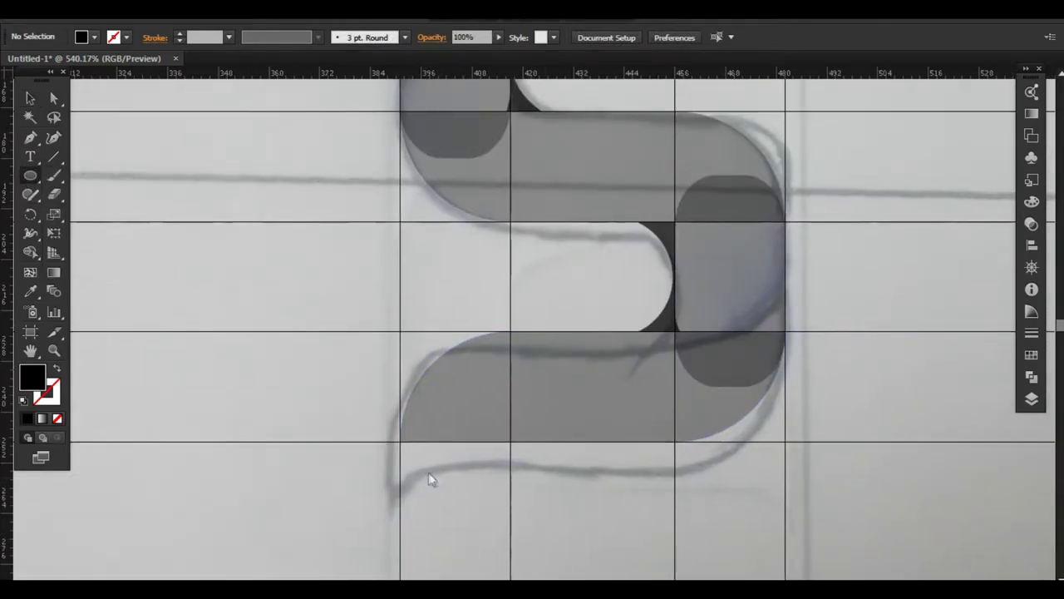
drag(427, 472, 467, 507)
key(ctrl+z)
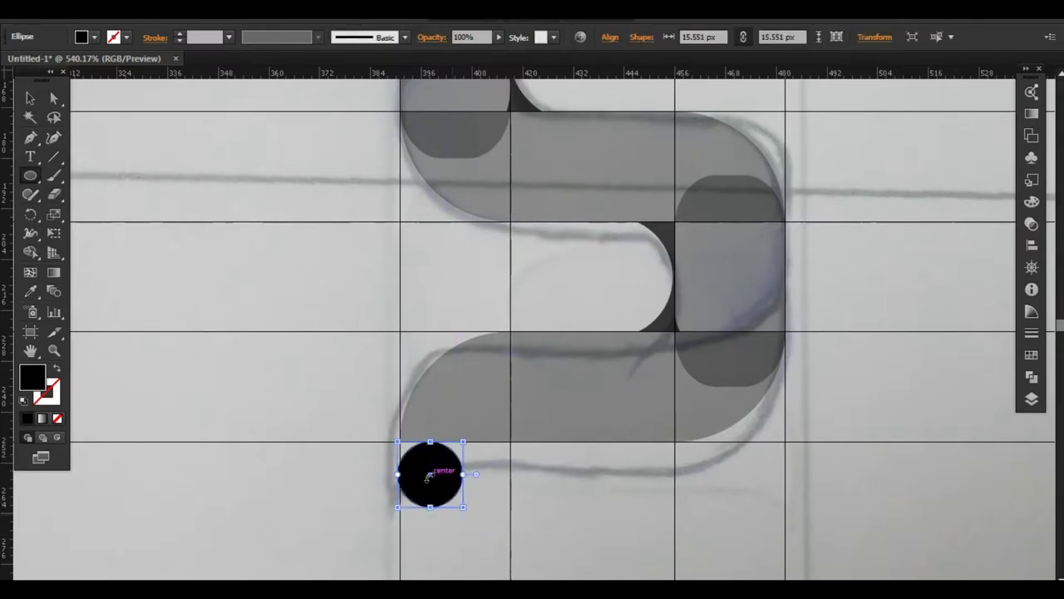
drag(30, 175, 106, 173)
drag(329, 387, 400, 517)
key(v)
click(434, 474)
drag(434, 474, 430, 474)
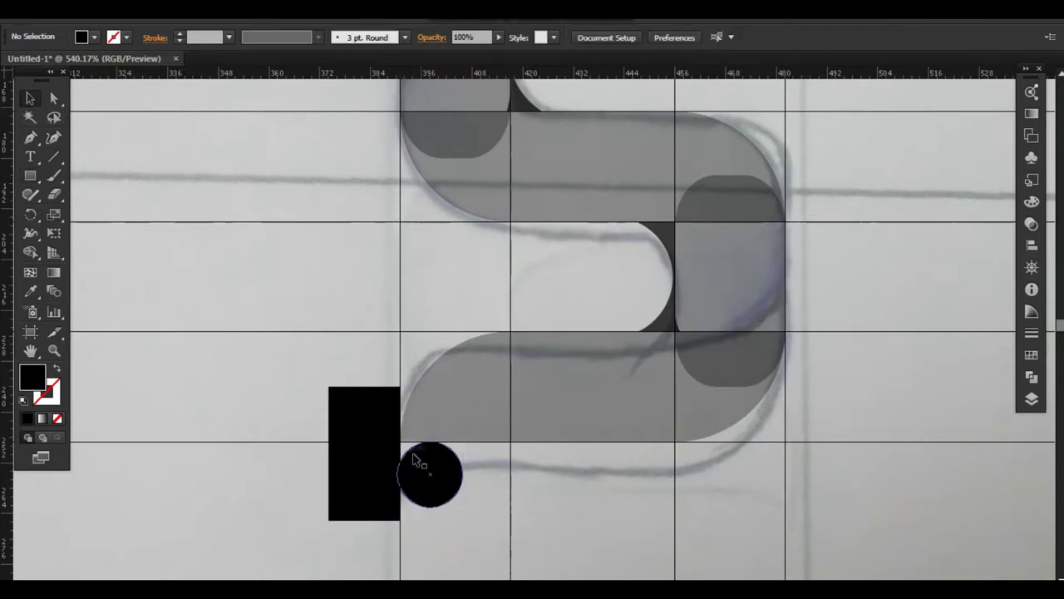
click(280, 400)
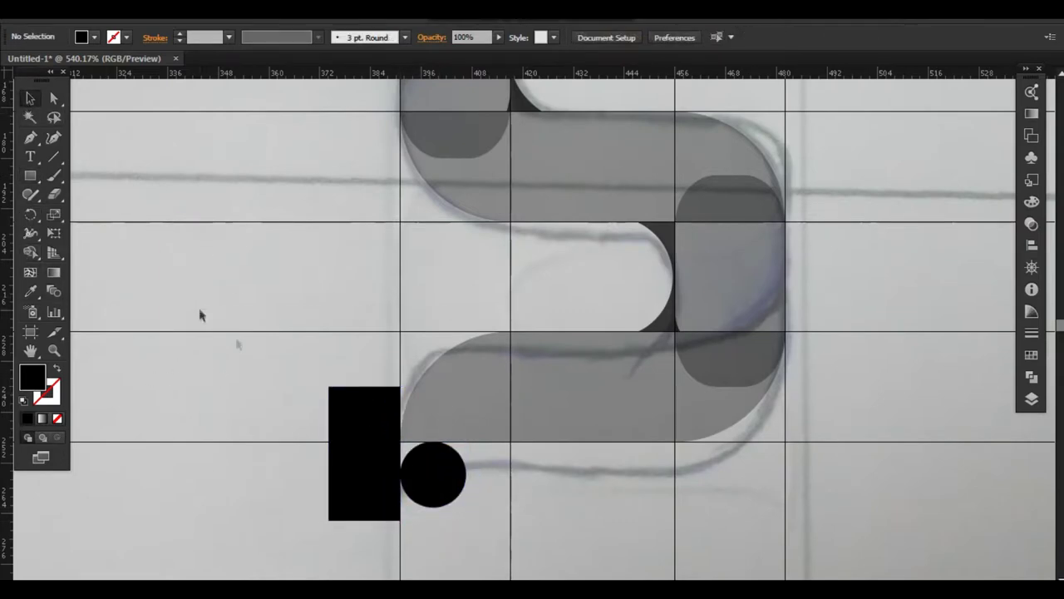
Step: Build the corner shape from the overlap, then delete the leftover rectangle and circle
drag(199, 314, 499, 498)
key(shift+m)
key(v)
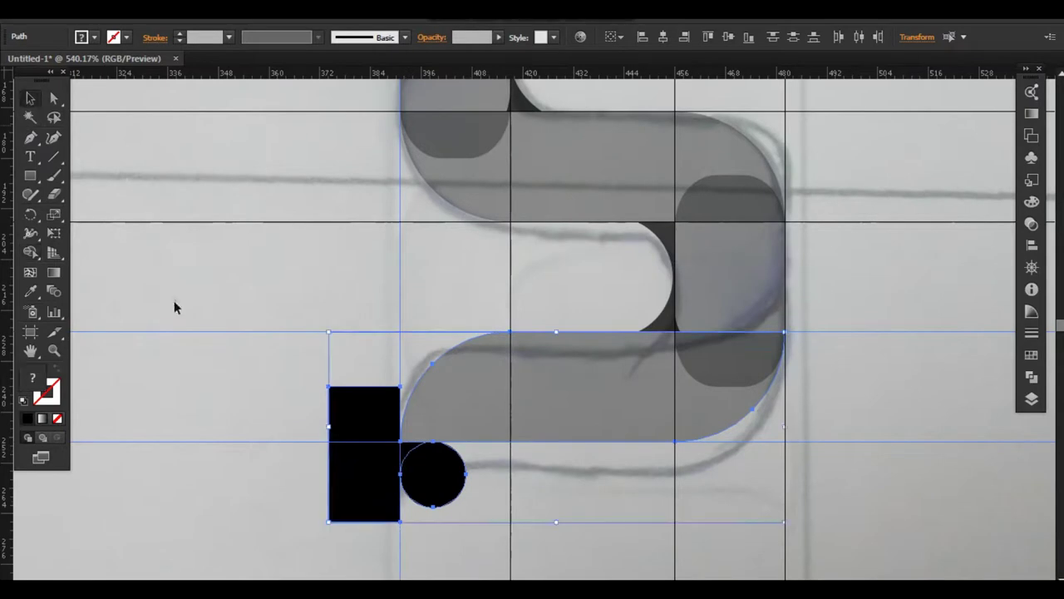
click(352, 452)
key(Delete)
click(430, 477)
key(Delete)
click(407, 452)
scroll(604, 291, up, 5)
scroll(679, 318, right, 1)
Step: Move the corner piece to the S's top-right tip and rotate it to face the other way
drag(532, 335, 706, 166)
click(108, 8)
mouse_move(130, 46)
click(391, 77)
click(328, 515)
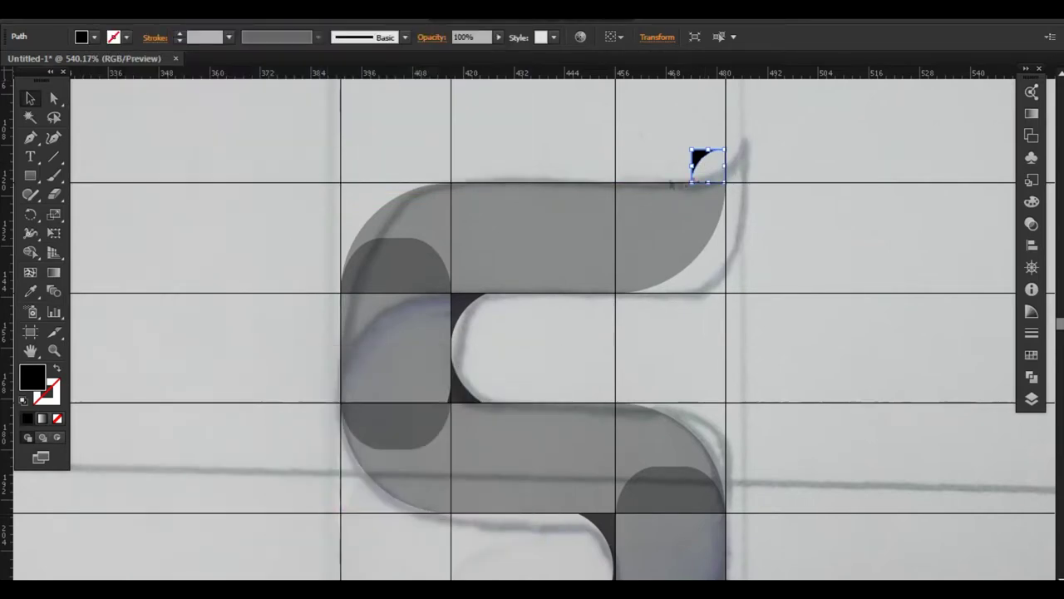
drag(708, 185, 712, 133)
Step: Stretch the top-right and bottom-left pieces into tails, then set the zoom to 300%
click(635, 171)
click(705, 162)
drag(708, 150, 706, 149)
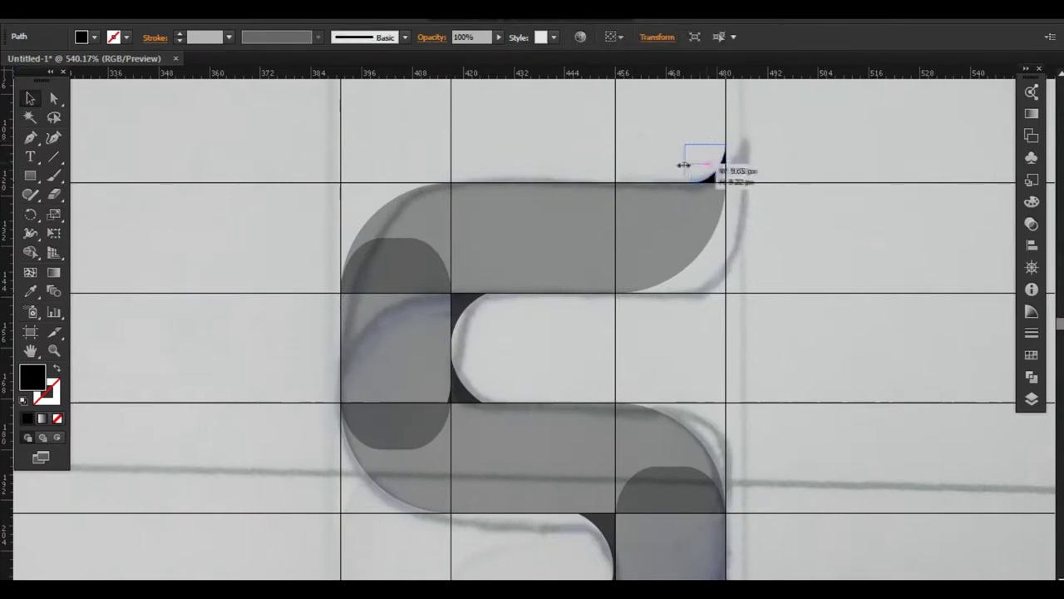
drag(601, 238, 631, 140)
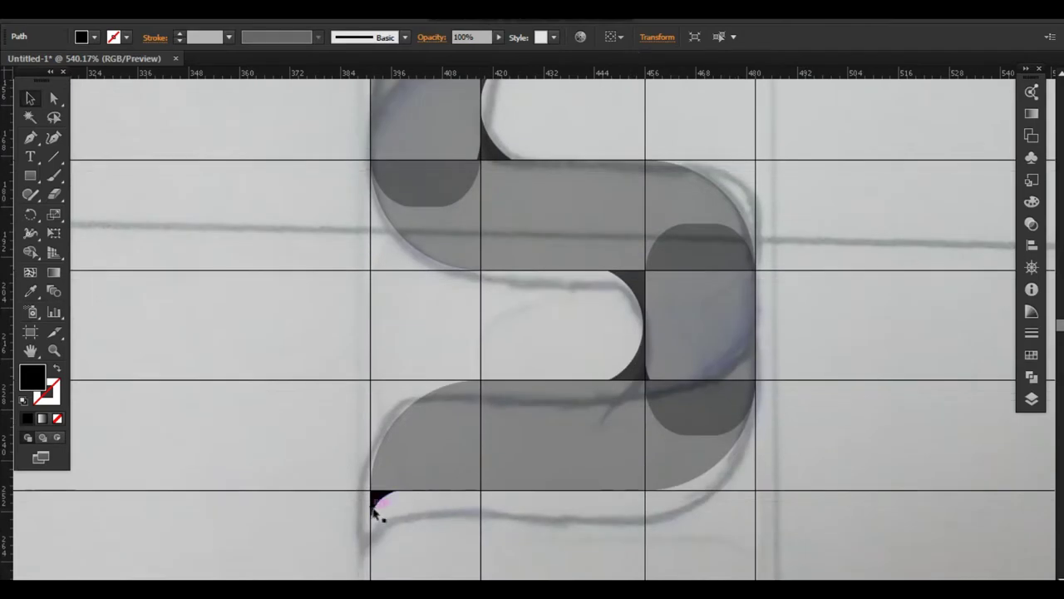
drag(386, 522, 391, 509)
key(ctrl+shift+a)
click(112, 586)
click(112, 351)
click(111, 586)
click(106, 341)
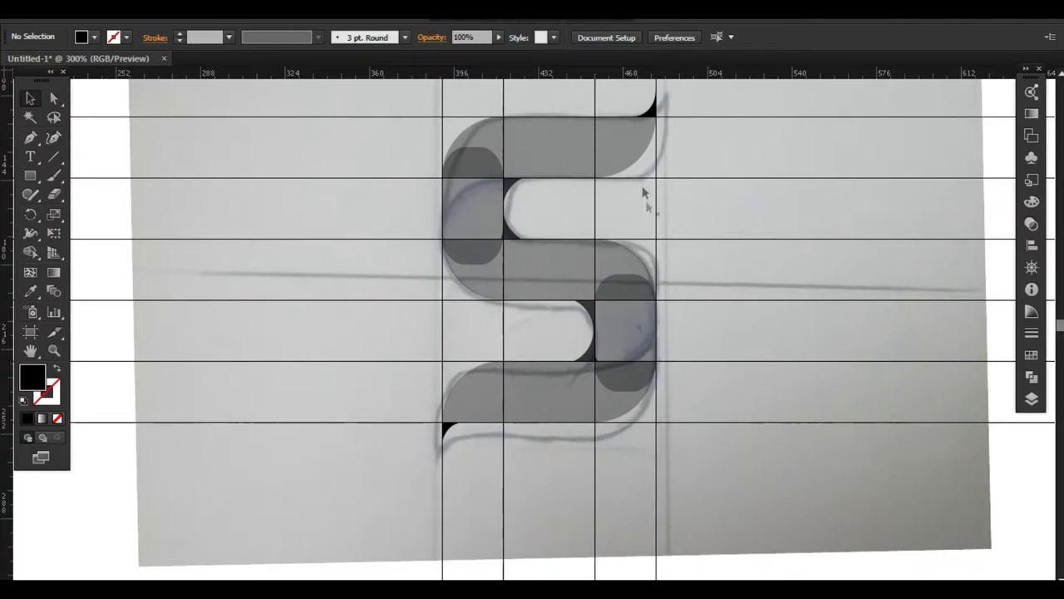
Step: Hide the guides and rulers from the canvas
right_click(387, 293)
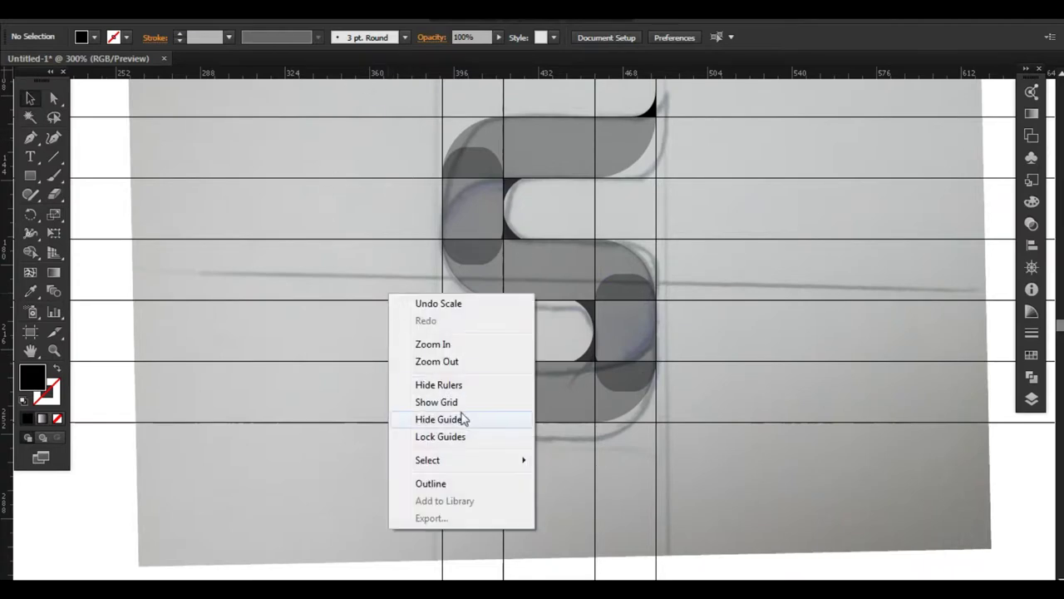
click(463, 417)
right_click(387, 82)
click(439, 173)
Step: Preview all S pieces united into one black shape with Pathfinder Unite, then undo it
drag(408, 92, 693, 452)
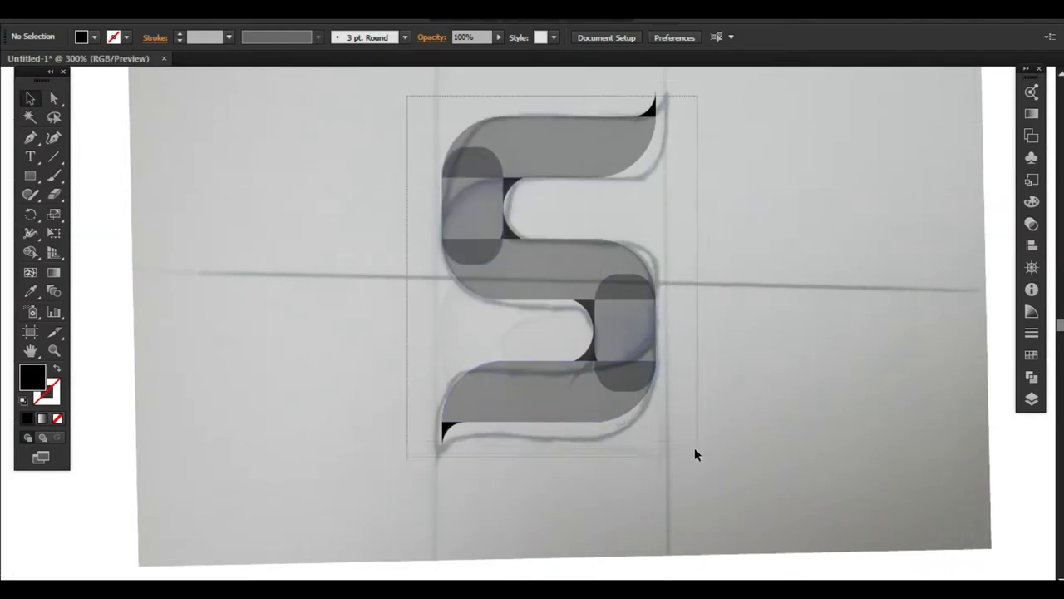
click(1032, 378)
click(849, 115)
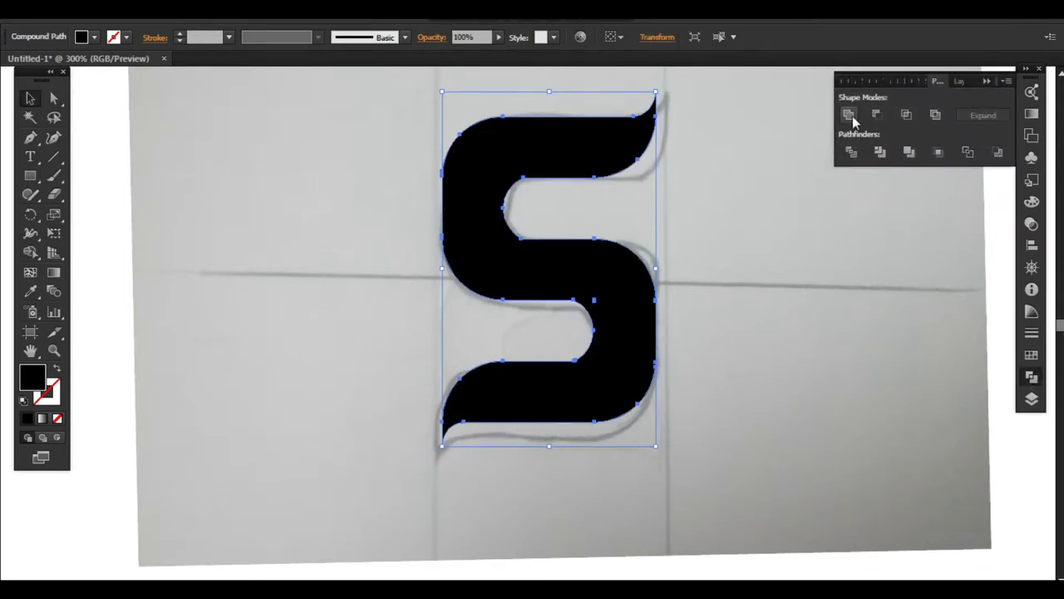
click(770, 185)
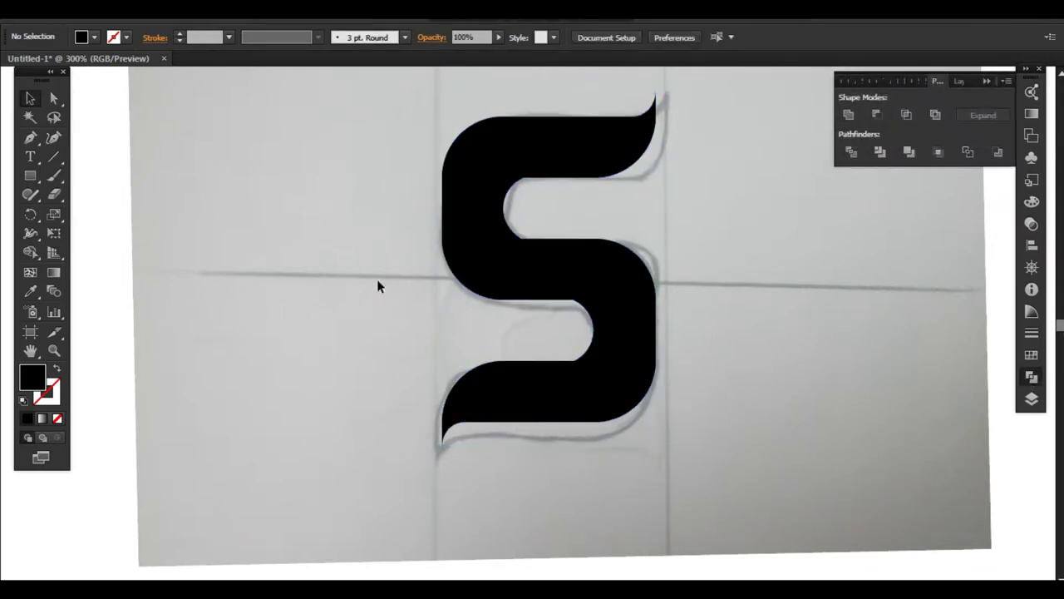
key(ctrl+z)
key(ctrl+z)
key(ctrl+z)
Step: Zoom in and curve the upper and lower edges of the first dark inner wedge to follow the stroke
mouse_move(499, 177)
mouse_down()
mouse_move(566, 248)
mouse_move(524, 225)
mouse_move(464, 392)
mouse_move(537, 392)
mouse_up()
key(v)
click(441, 157)
key(a)
click(462, 404)
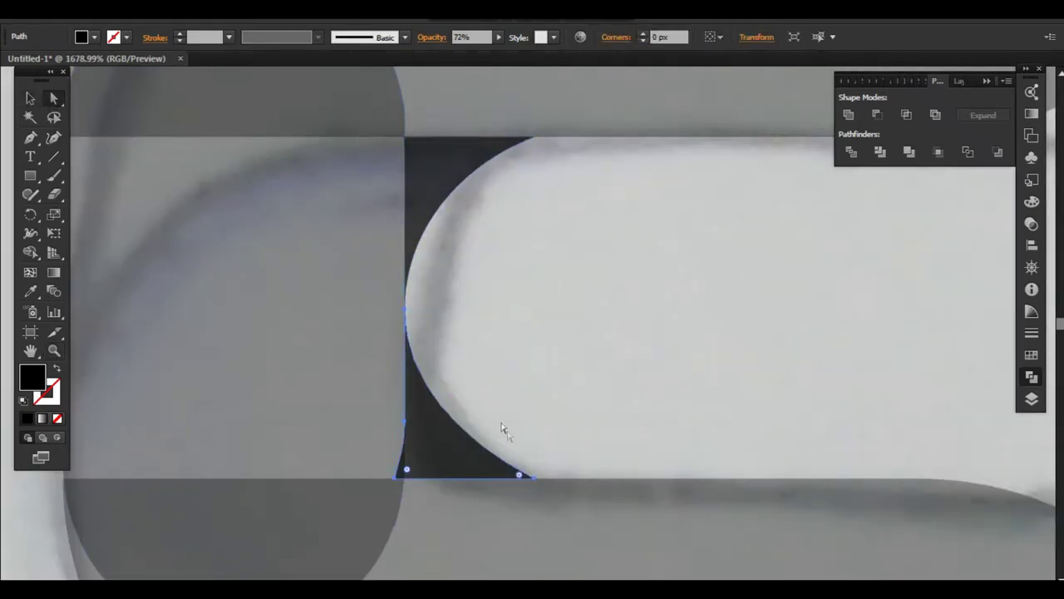
drag(519, 474, 450, 457)
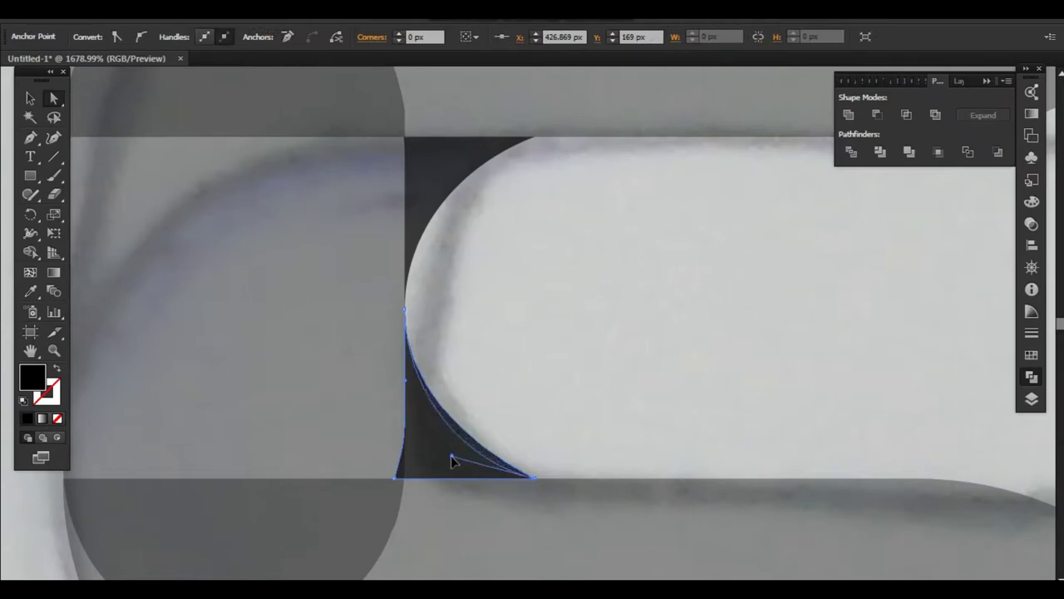
drag(532, 137, 456, 156)
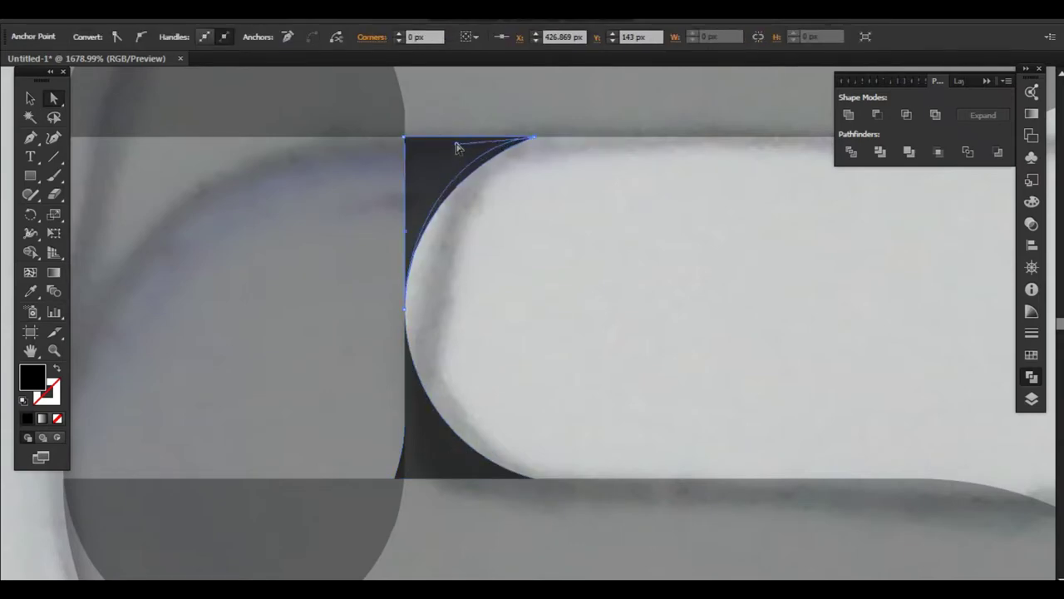
click(499, 302)
Step: Reshape the other inner wedge's top anchors to match the rounding, then zoom out to 300%
click(557, 494)
mouse_move(501, 516)
mouse_down()
mouse_move(502, 230)
mouse_move(589, 214)
mouse_up()
click(556, 229)
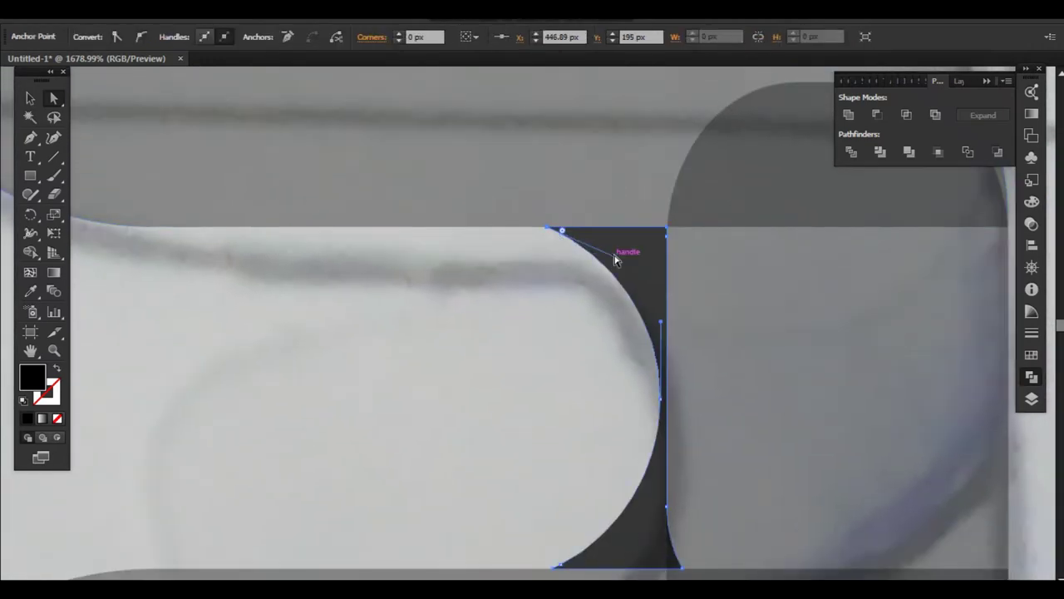
drag(628, 243, 547, 230)
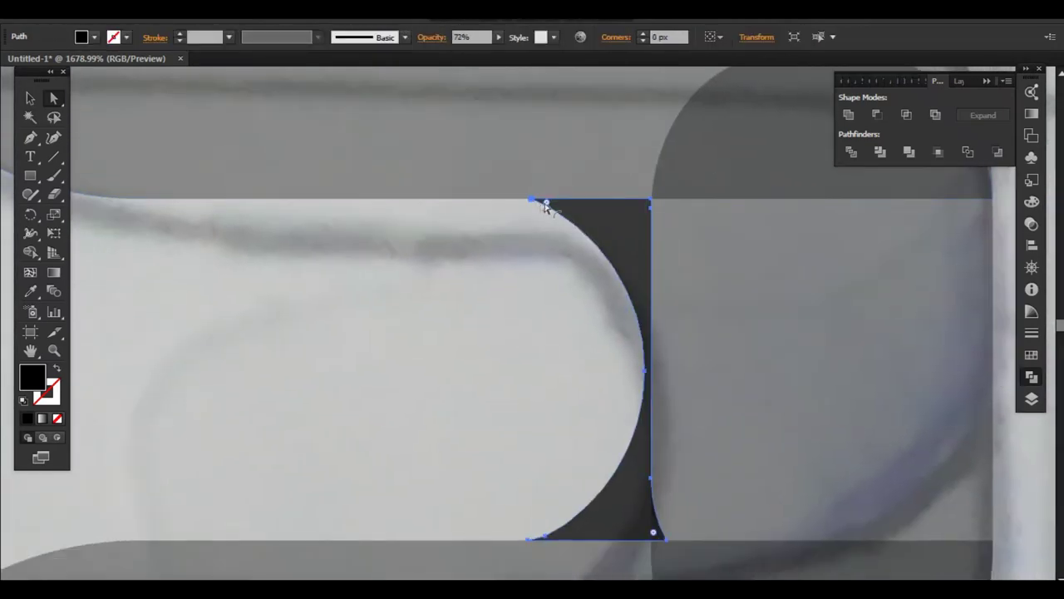
drag(541, 205, 527, 204)
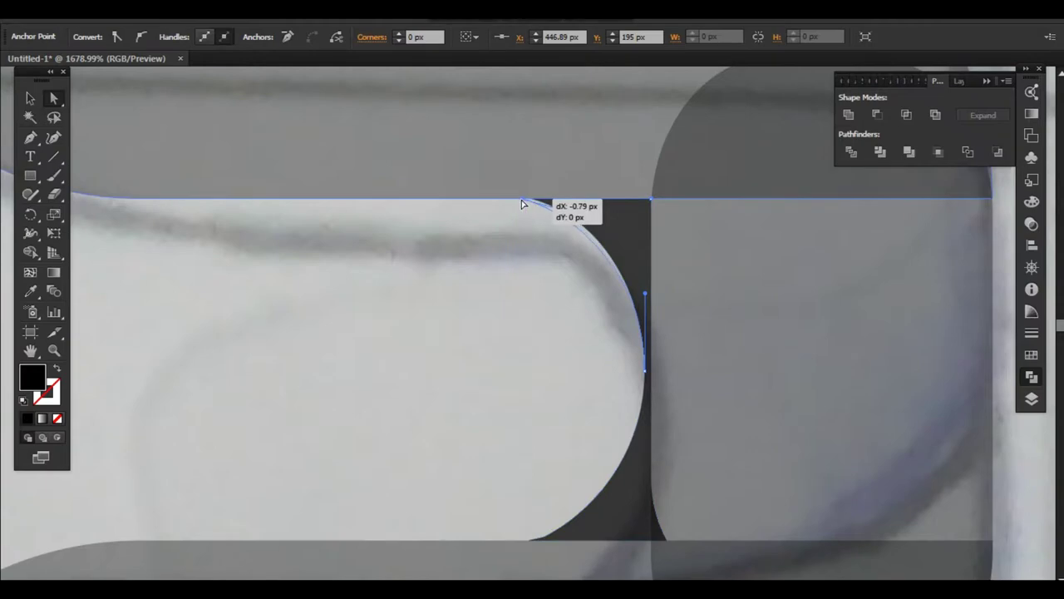
click(539, 209)
click(538, 209)
click(559, 499)
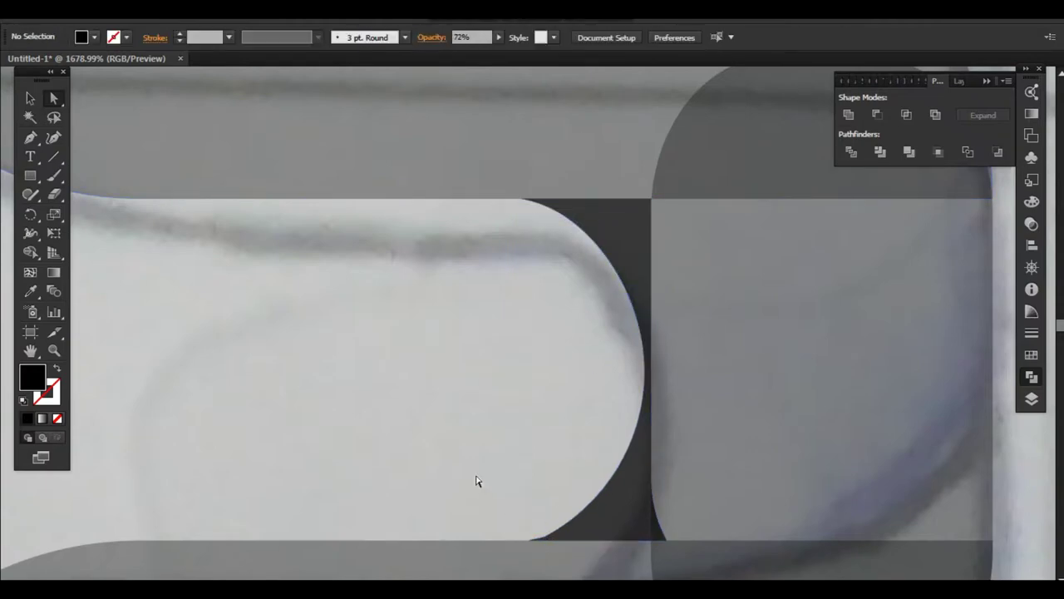
key(ctrl+0)
click(56, 572)
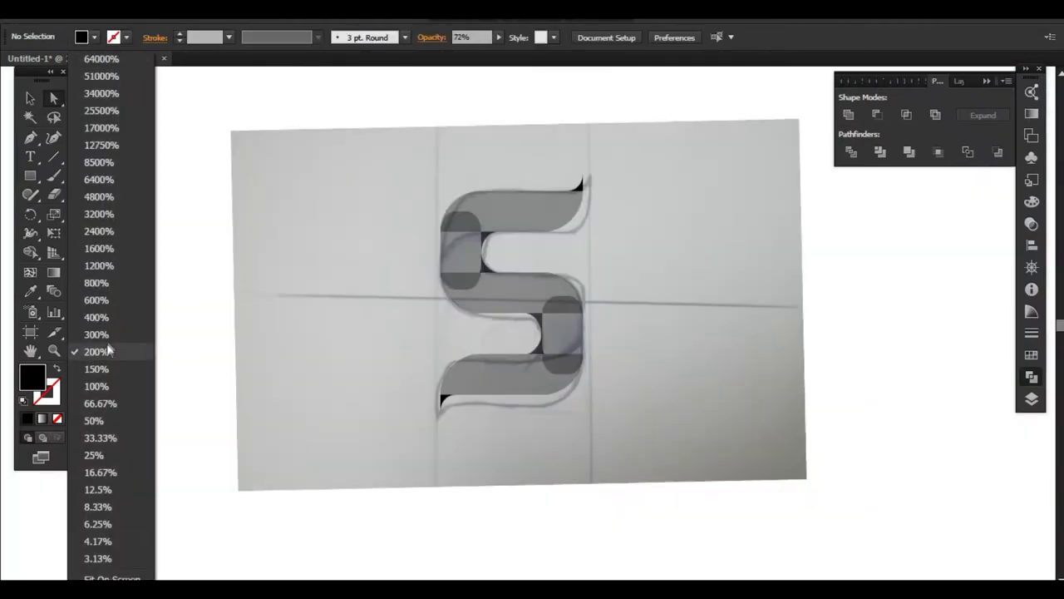
Step: Unite all the S pieces into one solid black shape with Pathfinder
click(93, 314)
drag(299, 112, 657, 466)
click(848, 114)
click(302, 181)
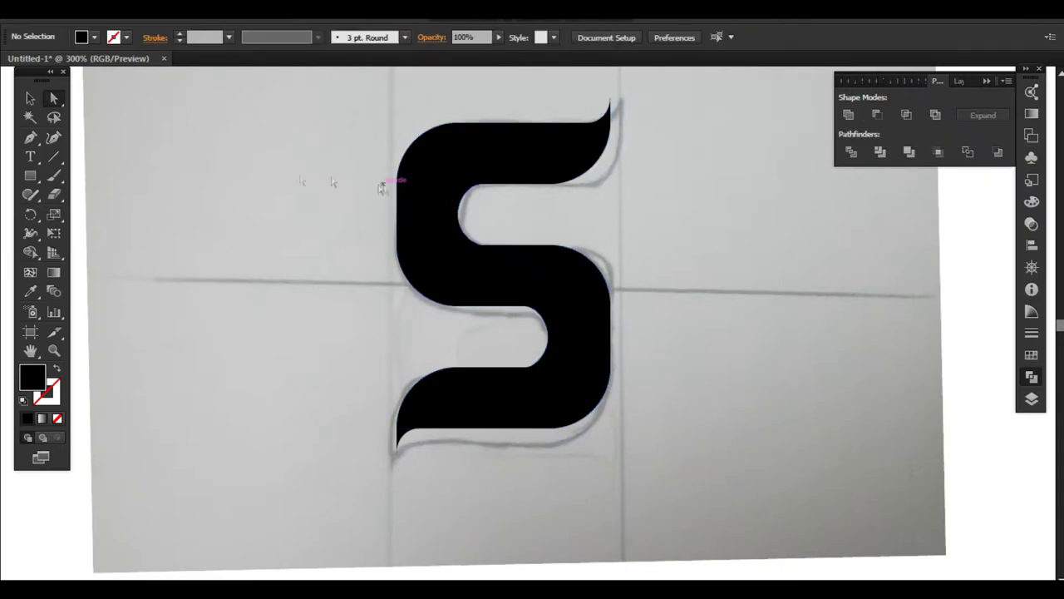
drag(325, 137, 681, 575)
Step: Delete the background pencil sketch image so the S sits on white
key(ctrl+shift+a)
click(164, 121)
key(Delete)
drag(285, 103, 713, 420)
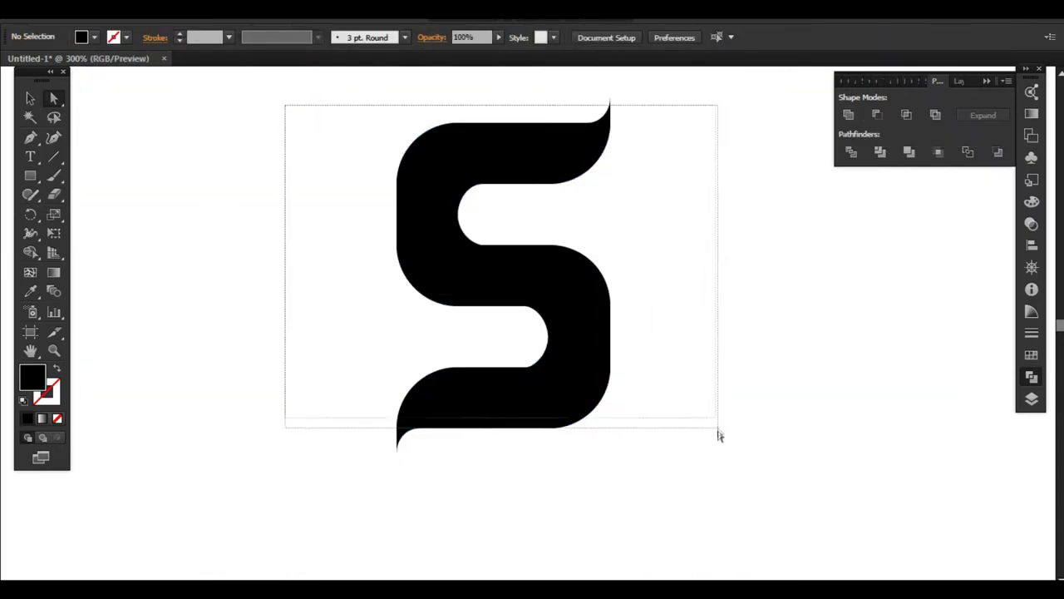
key(ctrl+shift+a)
key(ctrl+minus)
Step: Zoom in around the merged S and lock it in place
key(z)
drag(429, 226, 634, 532)
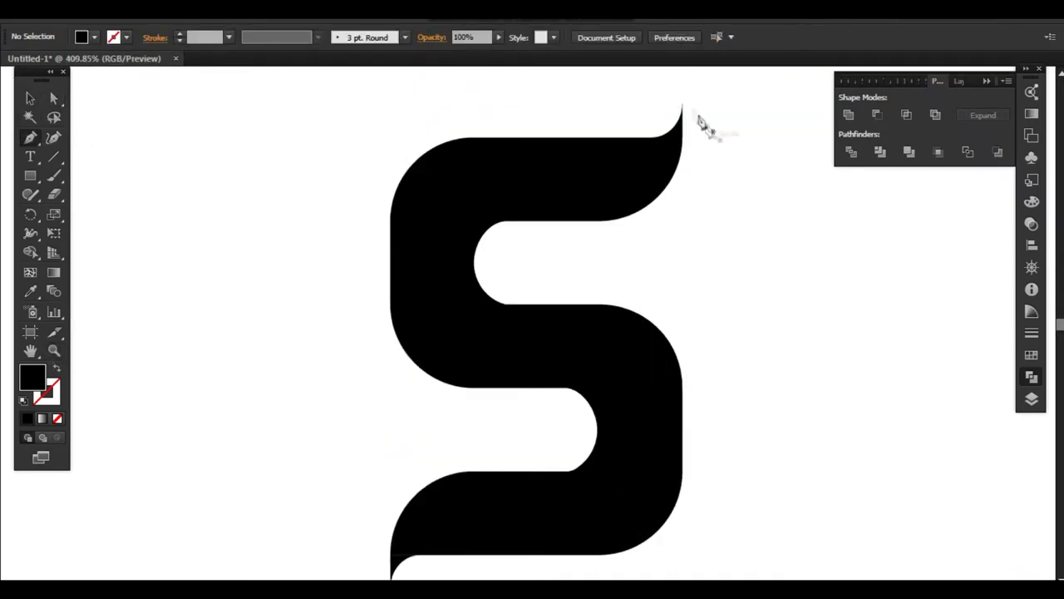
key(v)
click(666, 137)
click(91, 8)
click(347, 105)
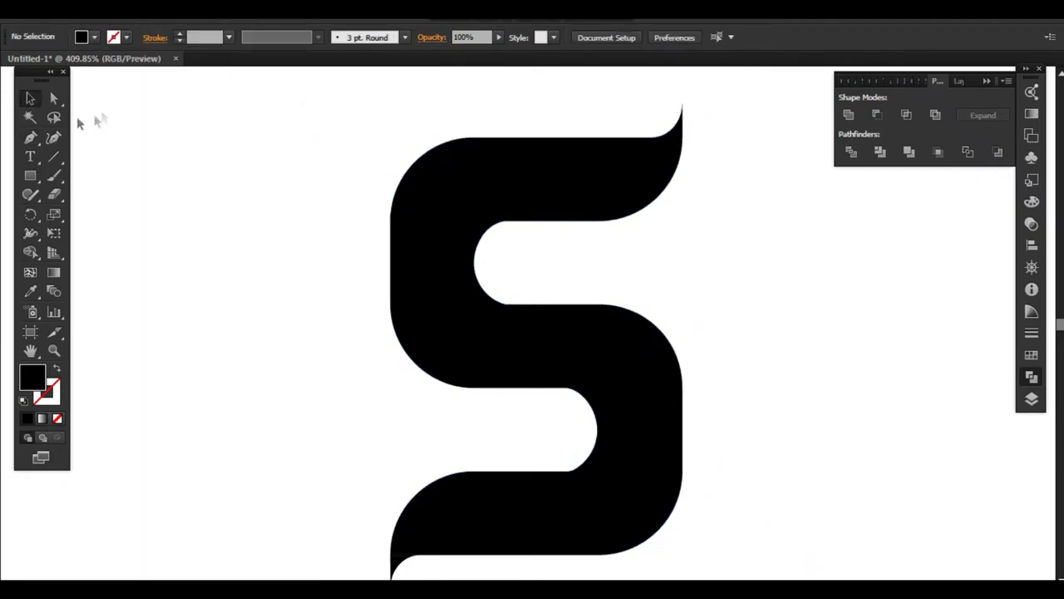
Step: Pen-trace the outline from the S's top tip along the top edge and inner upper curve
click(681, 105)
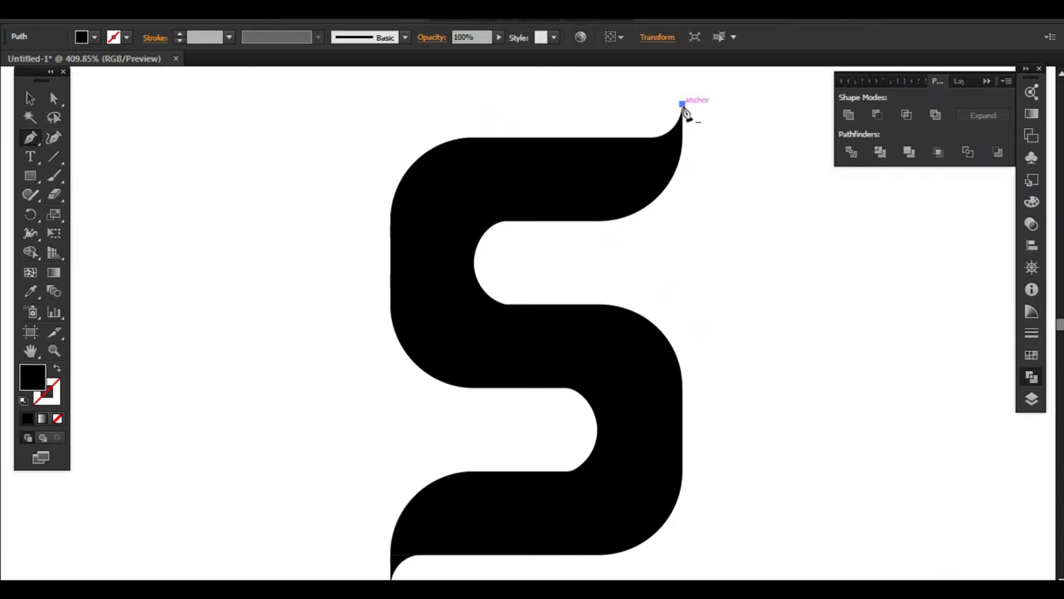
click(593, 223)
key(ctrl+z)
key(ctrl+z)
click(484, 138)
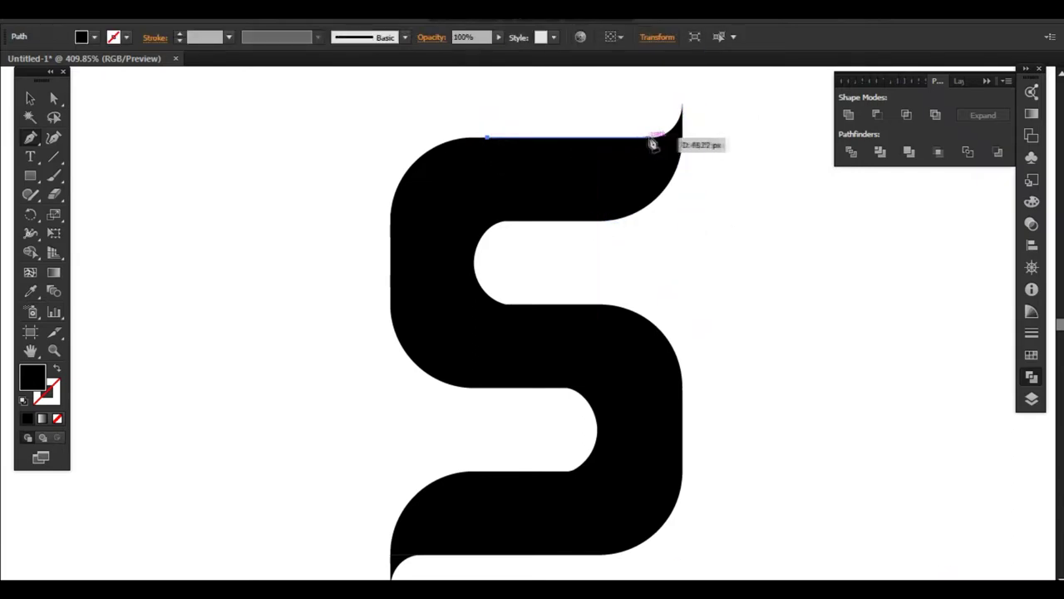
click(653, 137)
click(682, 106)
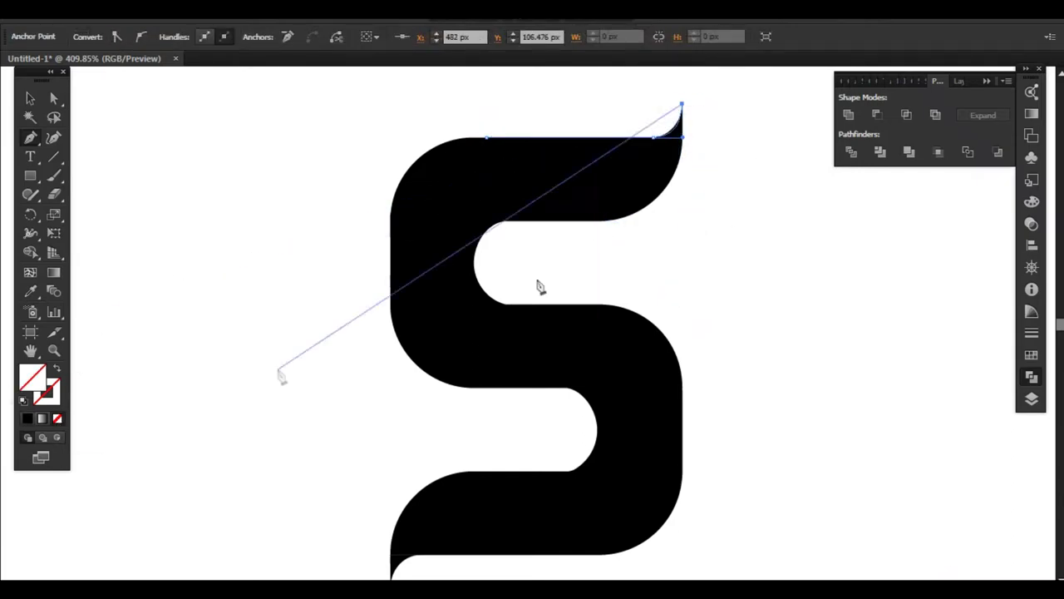
drag(584, 222, 511, 231)
drag(476, 266, 476, 270)
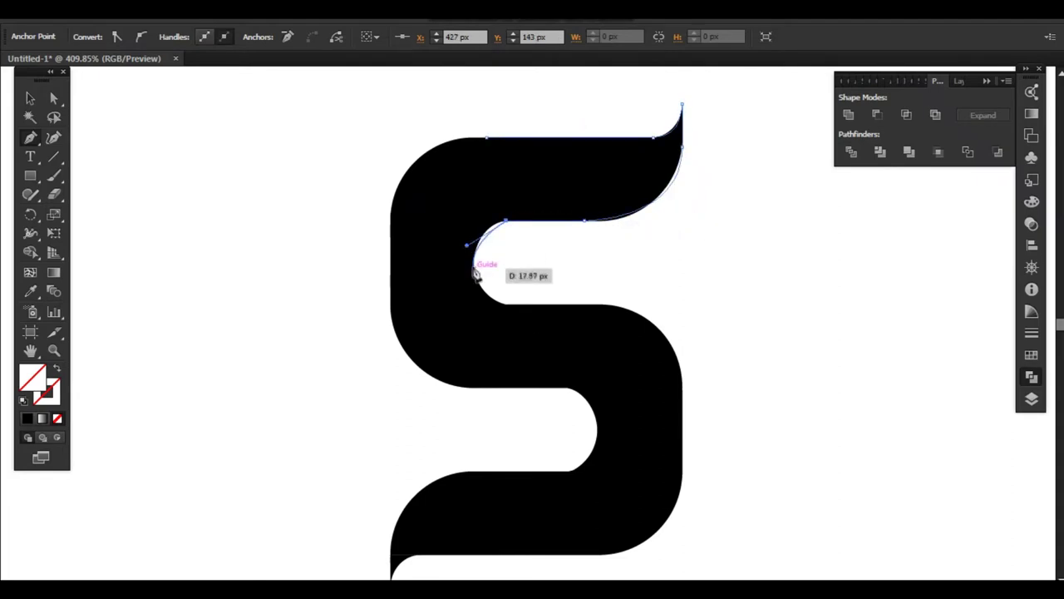
drag(474, 304, 516, 314)
drag(596, 304, 599, 309)
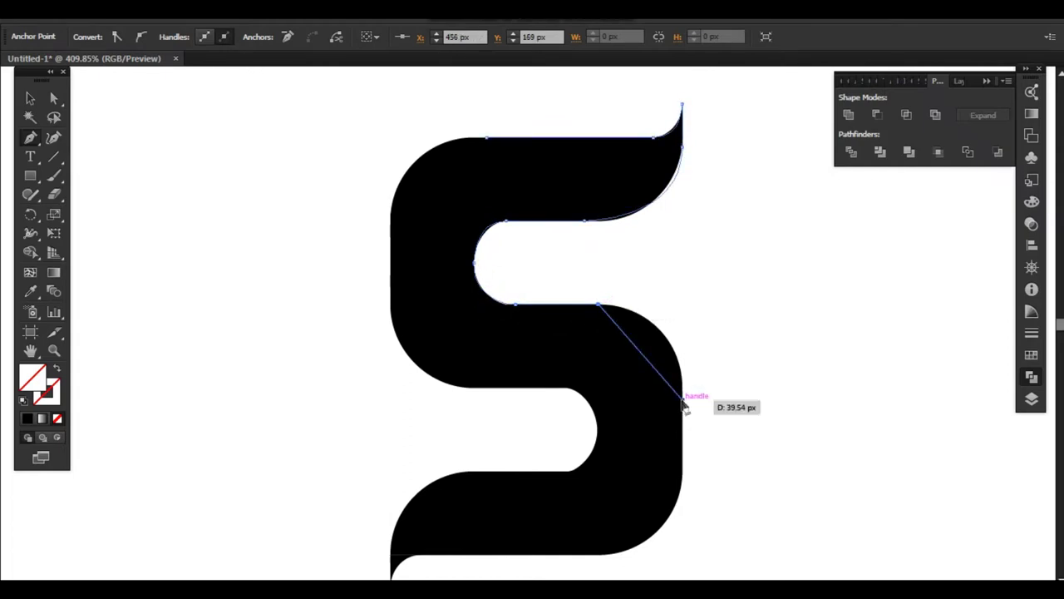
Step: Continue the outline down the right side, along the bottom and lower bend, up the left, closing it
drag(681, 389, 688, 397)
drag(682, 474, 686, 480)
drag(683, 553, 587, 562)
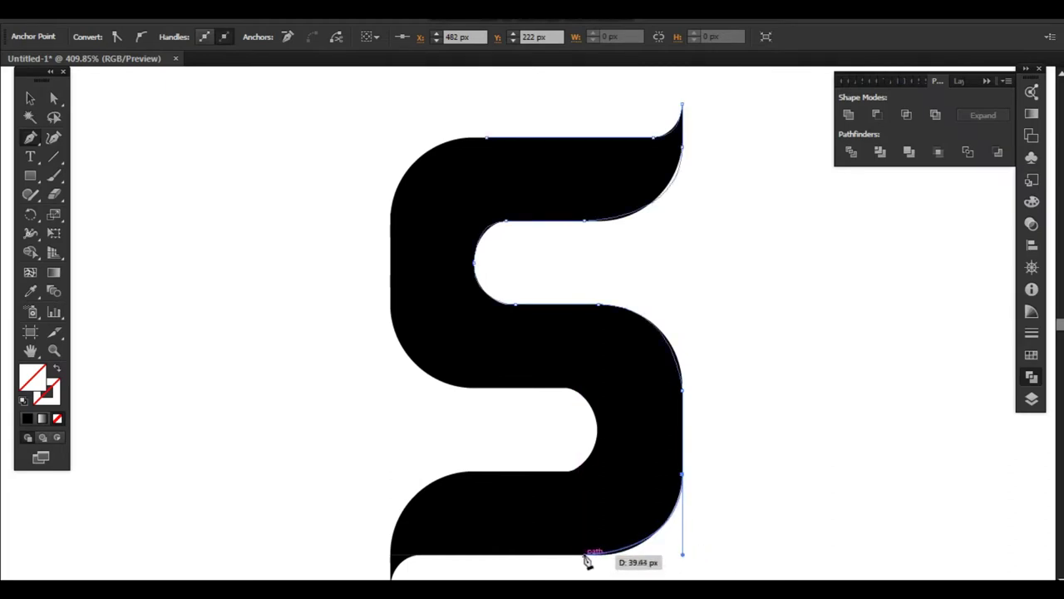
mouse_move(418, 555)
mouse_down()
mouse_move(432, 446)
mouse_move(421, 463)
mouse_up()
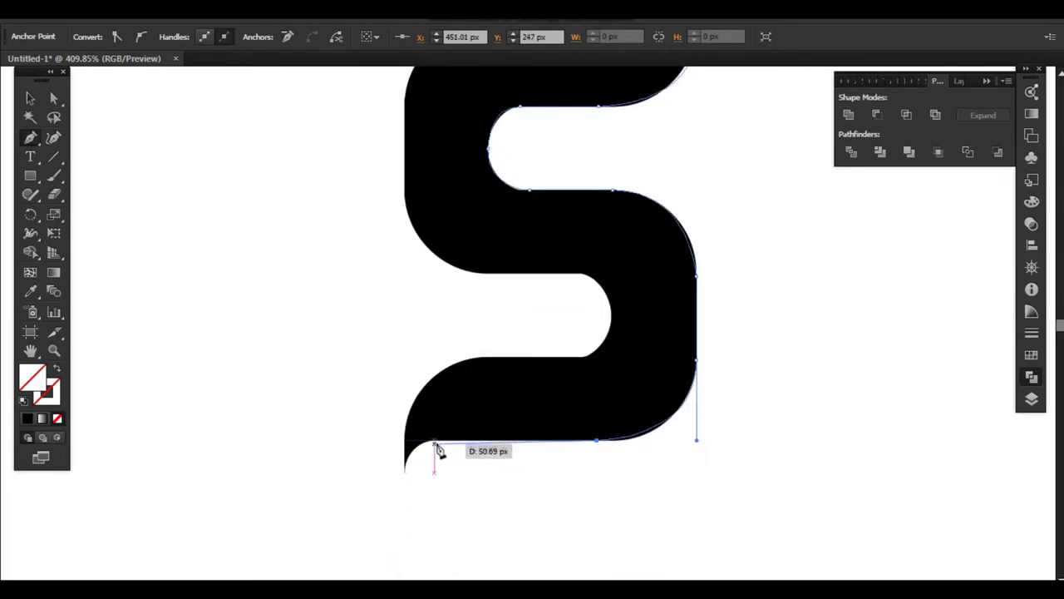
drag(411, 424, 408, 447)
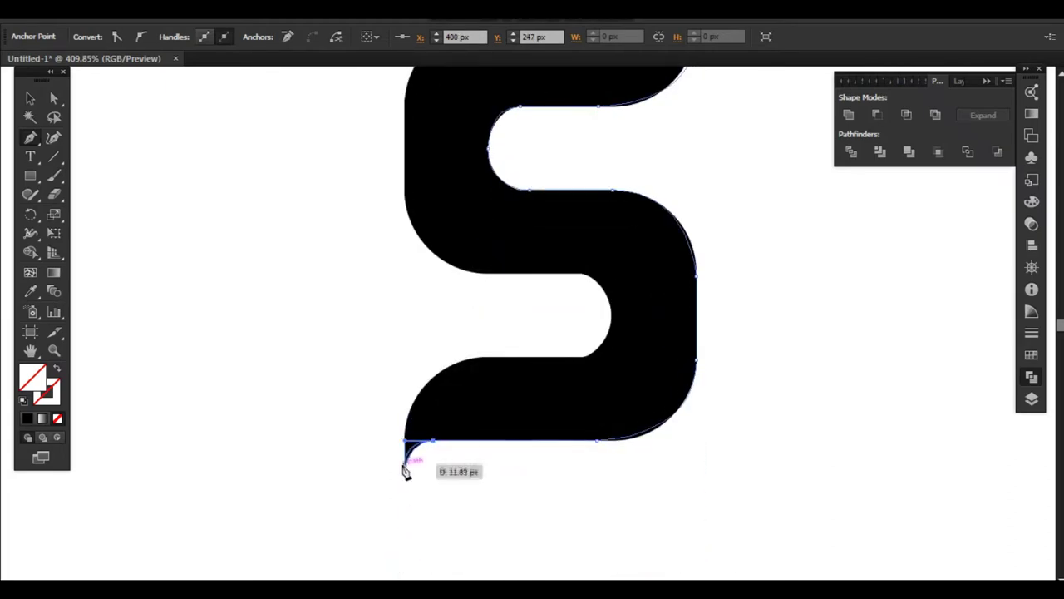
click(502, 358)
drag(613, 357, 620, 320)
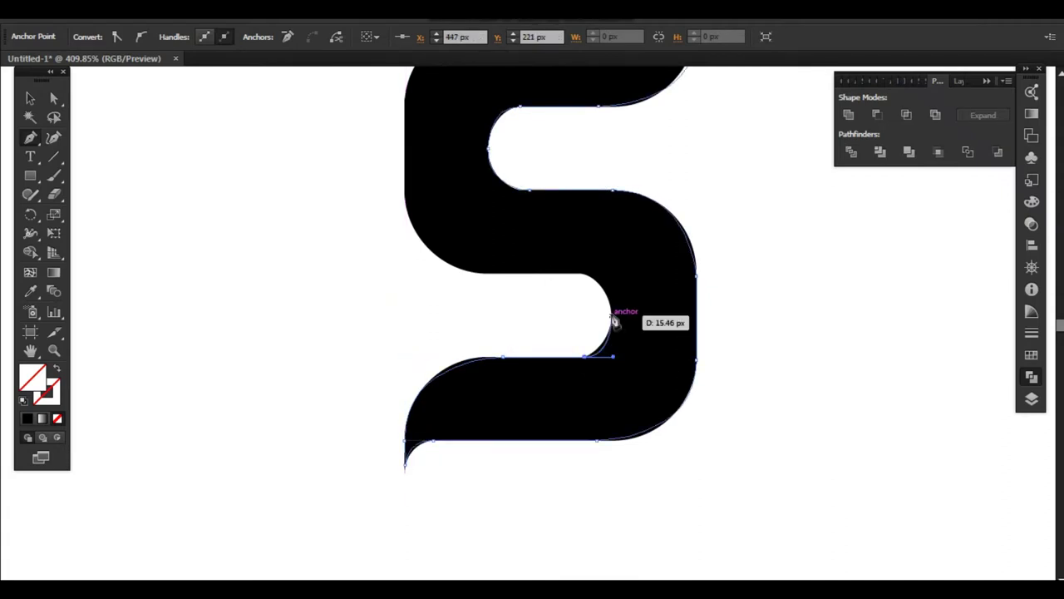
drag(610, 274, 394, 272)
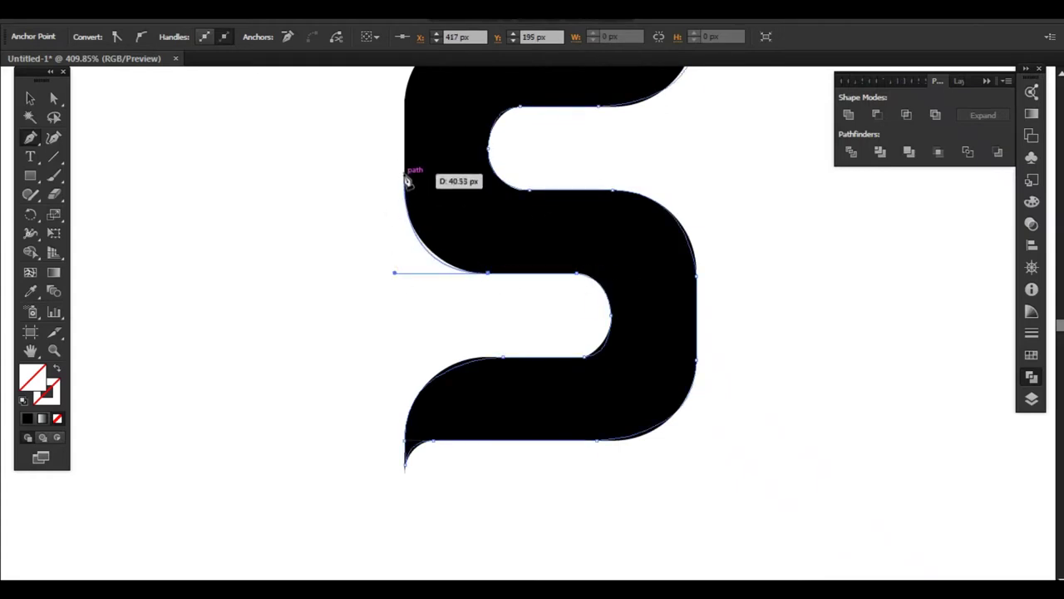
mouse_move(404, 95)
mouse_down()
mouse_move(387, 231)
mouse_move(379, 146)
mouse_up()
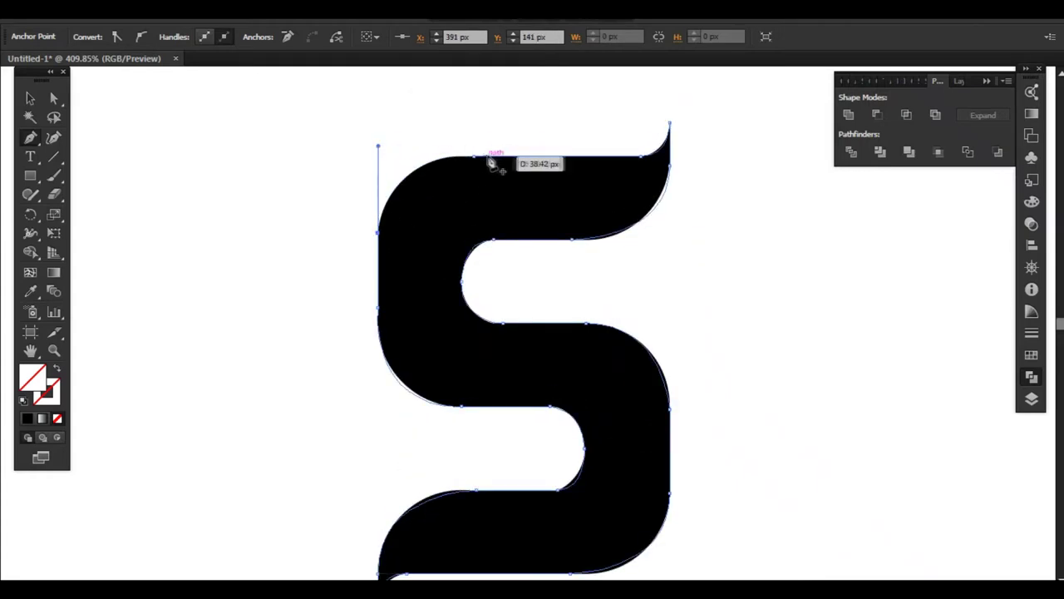
drag(485, 162, 478, 165)
click(379, 149)
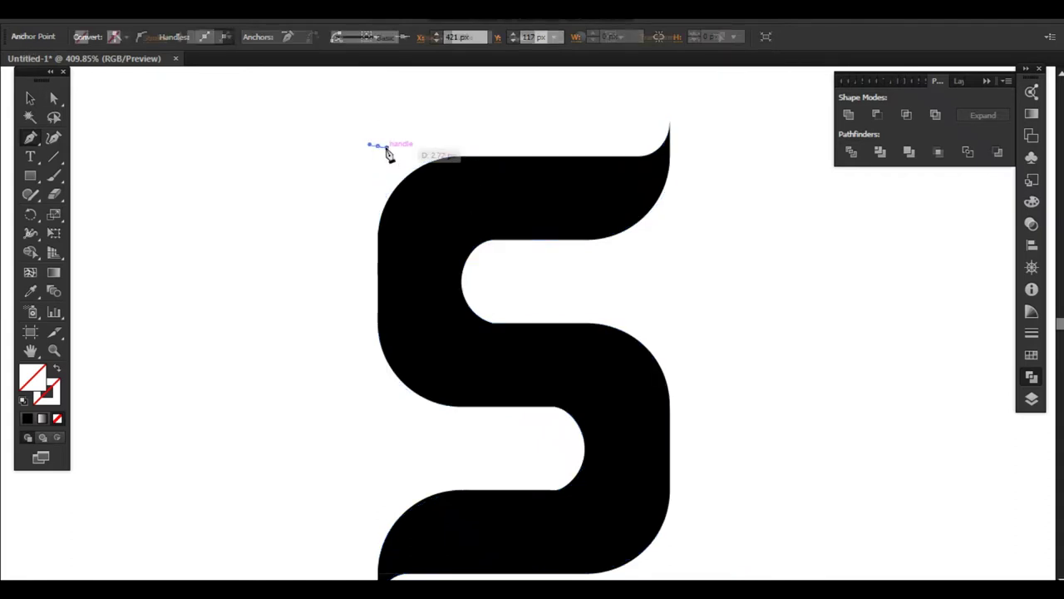
click(30, 98)
click(424, 205)
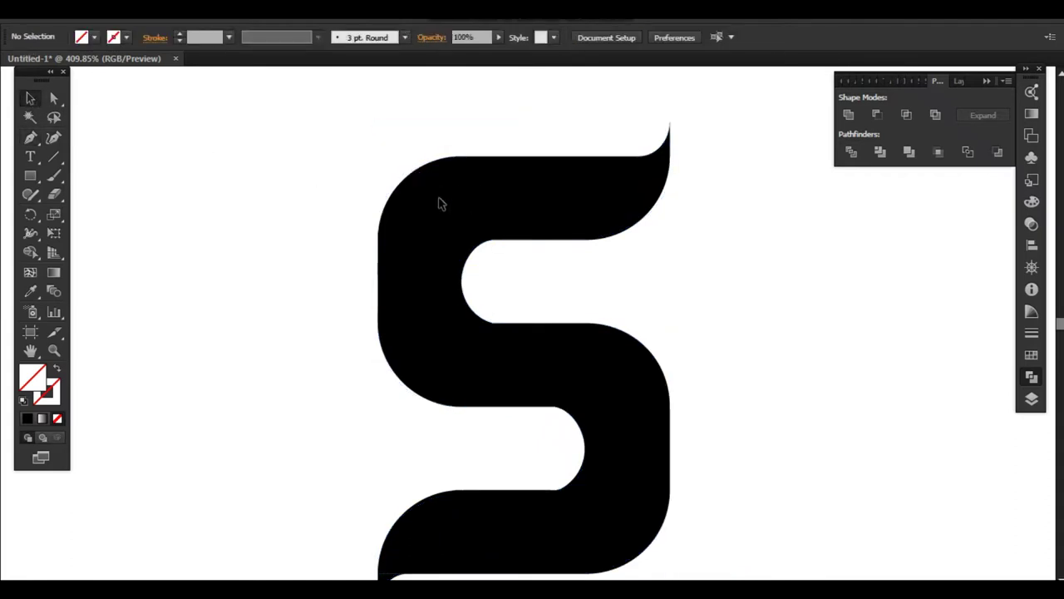
Step: At 200% view, move the traced S outline left and fill it with black
click(490, 242)
mouse_move(468, 194)
mouse_down()
mouse_move(422, 252)
mouse_move(439, 285)
mouse_up()
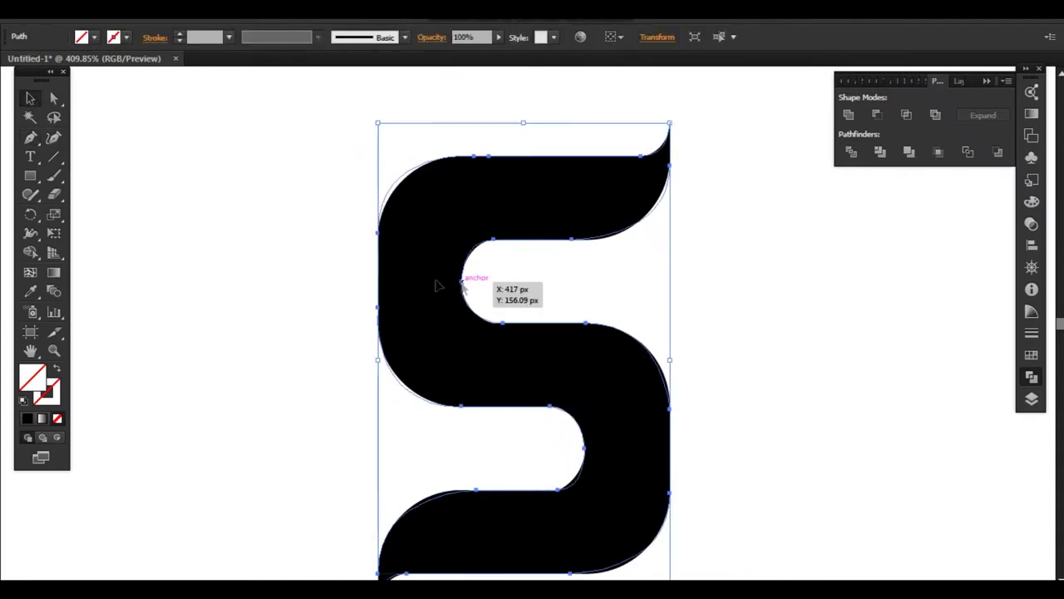
click(50, 588)
click(108, 337)
click(349, 351)
drag(468, 363, 268, 338)
click(94, 37)
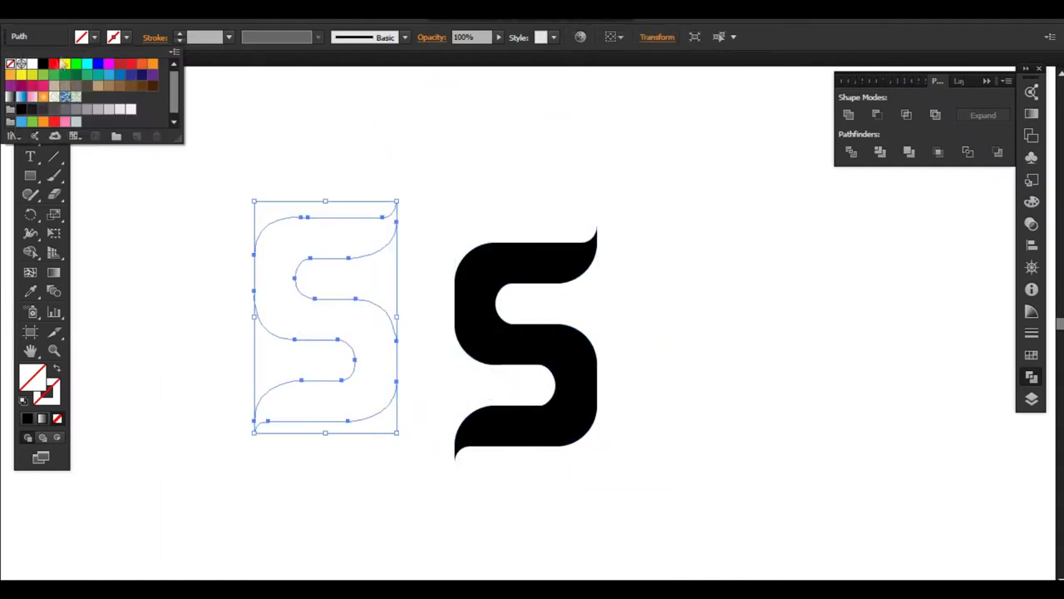
click(38, 58)
Step: Move the original S far right, position the new black S, and zoom in on it
click(257, 161)
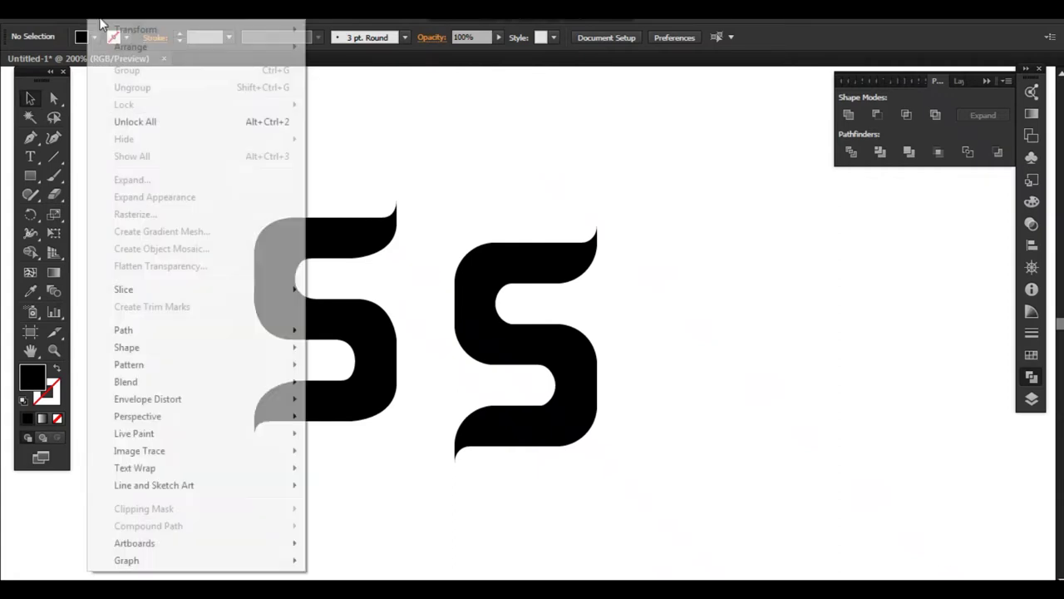
click(466, 241)
drag(466, 240, 830, 204)
drag(213, 178, 469, 455)
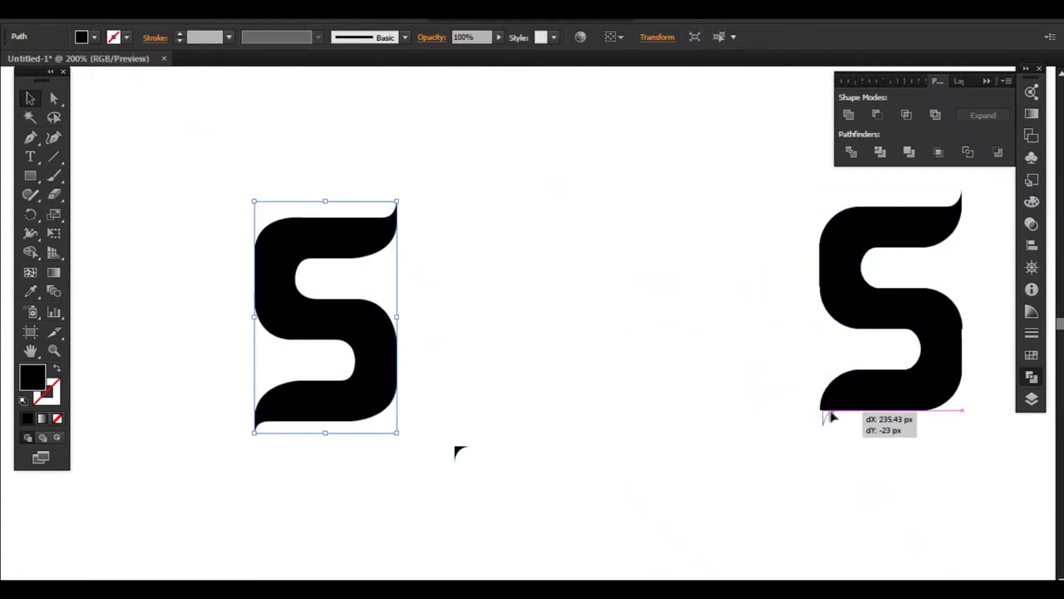
drag(324, 316, 479, 316)
key(z)
drag(327, 107, 583, 445)
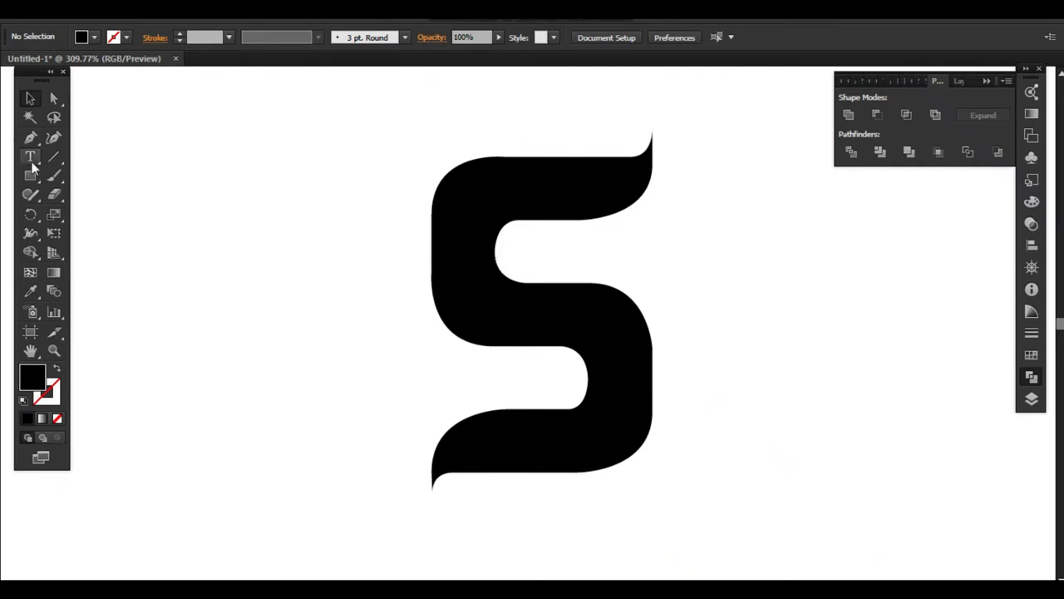
Step: Draw a thin curved crescent sliver along the S's left inner edge
drag(433, 285, 507, 218)
key(ctrl+shift+a)
drag(433, 285, 435, 289)
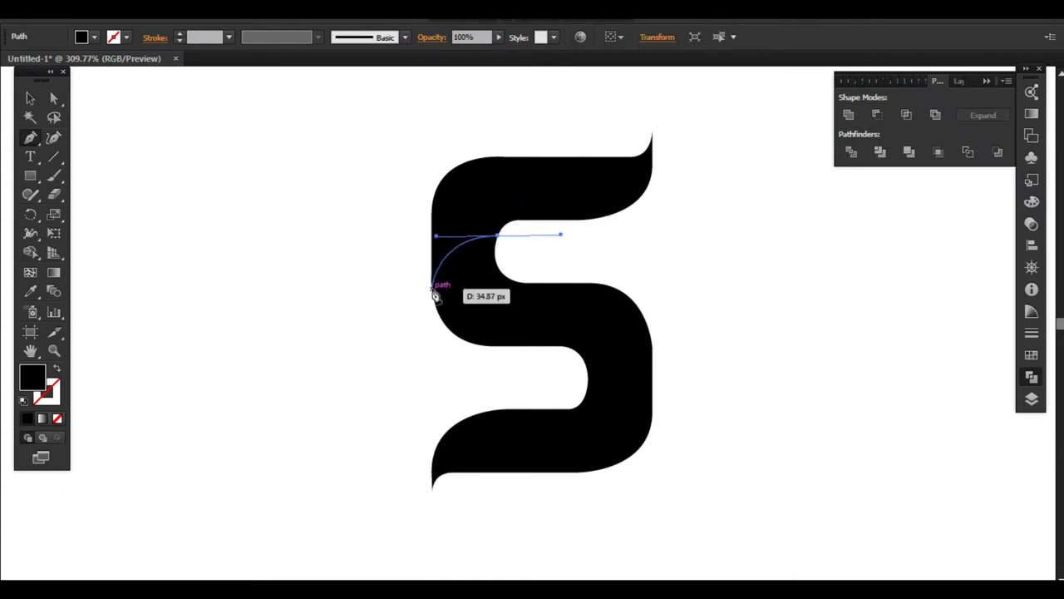
mouse_move(430, 230)
mouse_down()
mouse_move(513, 227)
mouse_move(503, 239)
mouse_up()
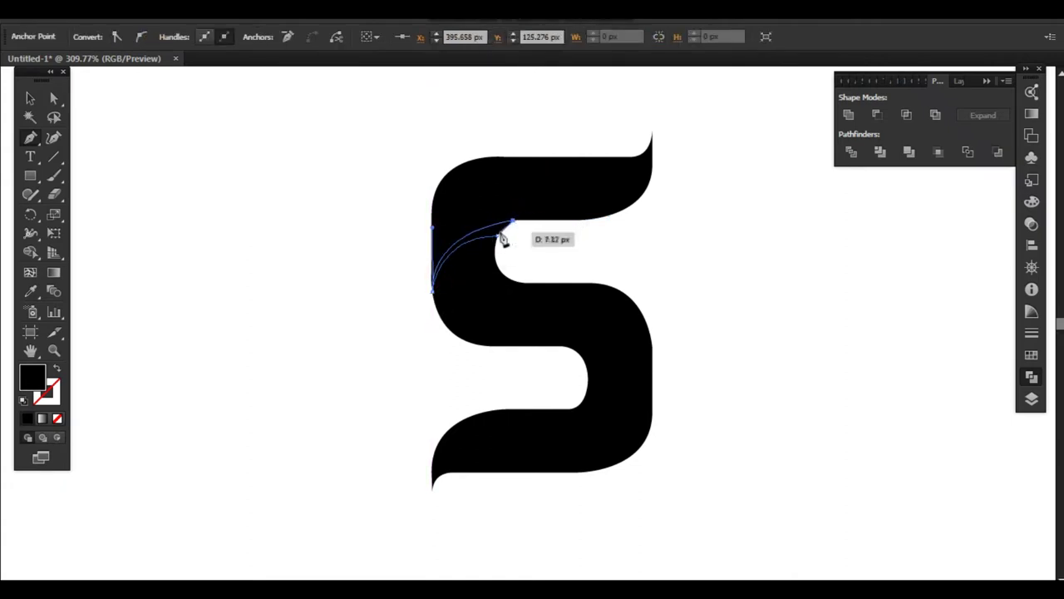
key(a)
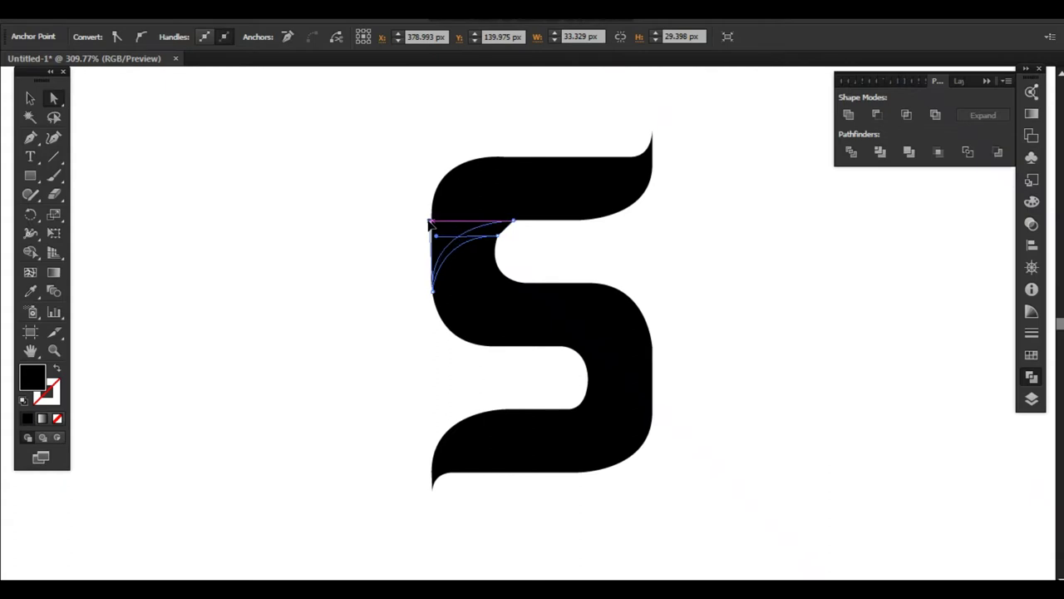
Step: Position the sliver over the S's lower-right curve
key(v)
click(185, 121)
click(366, 200)
click(499, 235)
mouse_move(496, 235)
mouse_down()
mouse_move(530, 291)
mouse_move(530, 363)
mouse_up()
key(ctrl+z)
mouse_move(532, 297)
mouse_down()
mouse_move(541, 374)
mouse_move(604, 402)
mouse_move(645, 375)
mouse_up()
Step: Split the S with the Shape Builder, pull the cut slivers aside and delete the leftover piece
drag(302, 147, 773, 499)
click(30, 252)
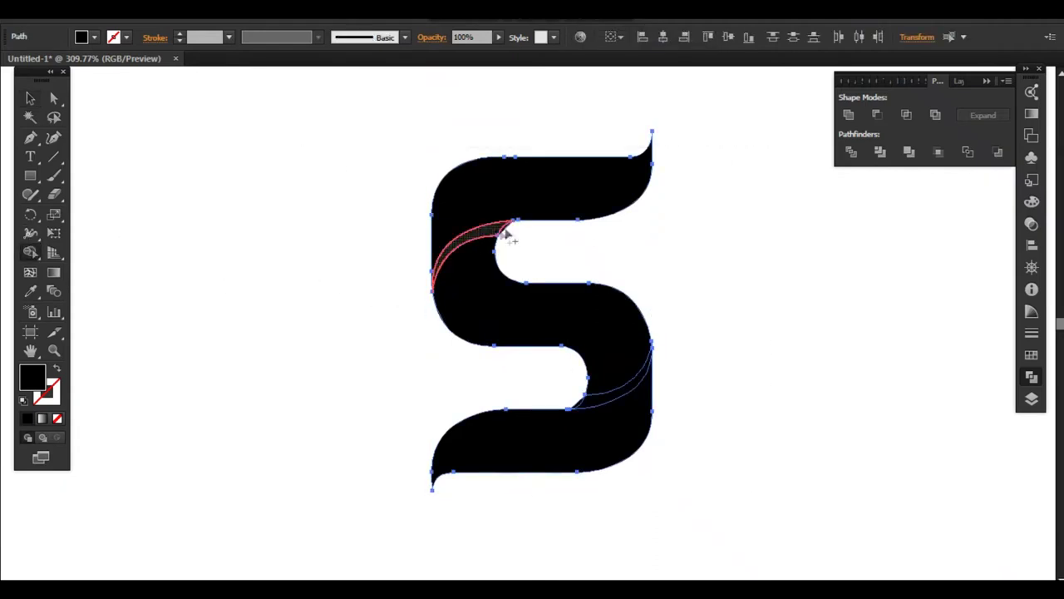
key(v)
click(316, 206)
drag(469, 241, 306, 249)
drag(609, 401, 275, 304)
mouse_move(392, 155)
mouse_down()
mouse_move(653, 491)
mouse_move(556, 334)
mouse_up()
click(291, 268)
key(Delete)
Step: Move the S to the left, then browse Adobe Color's most popular themes on the Explore page
drag(397, 156, 537, 328)
drag(476, 293, 197, 266)
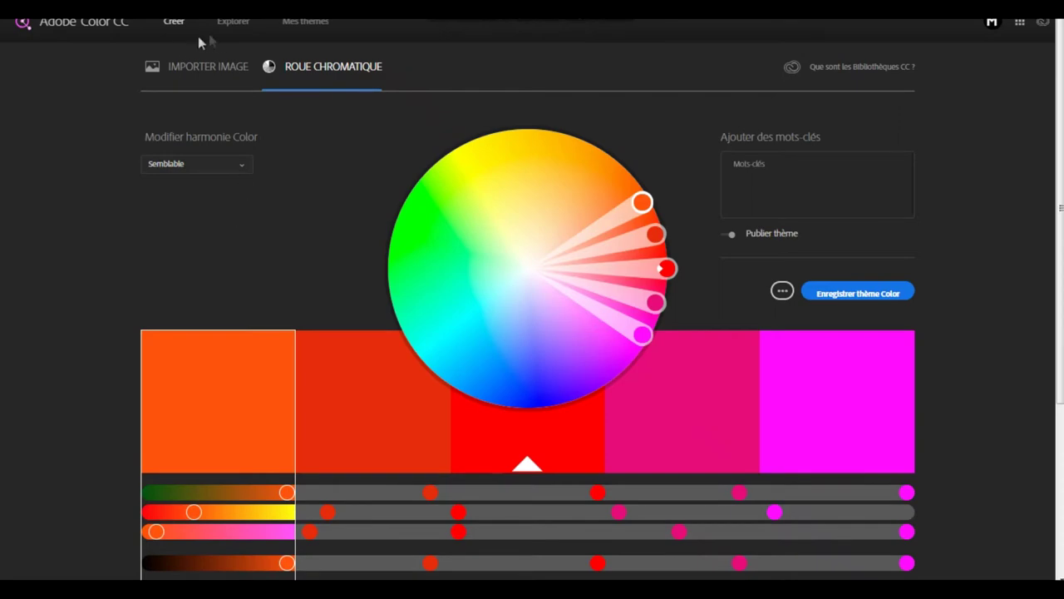
click(232, 25)
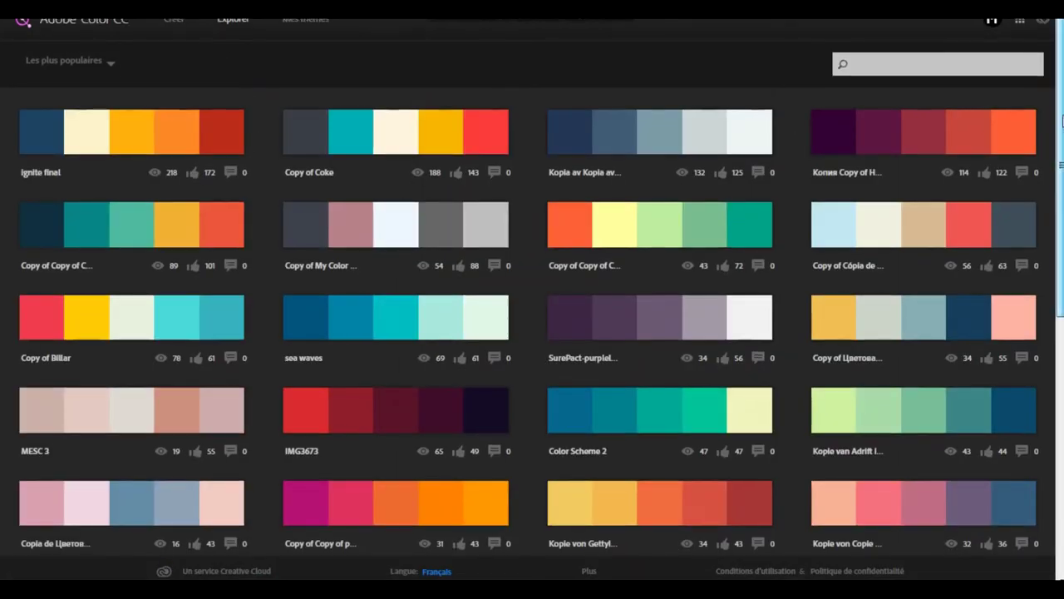
scroll(532, 299, down, 1)
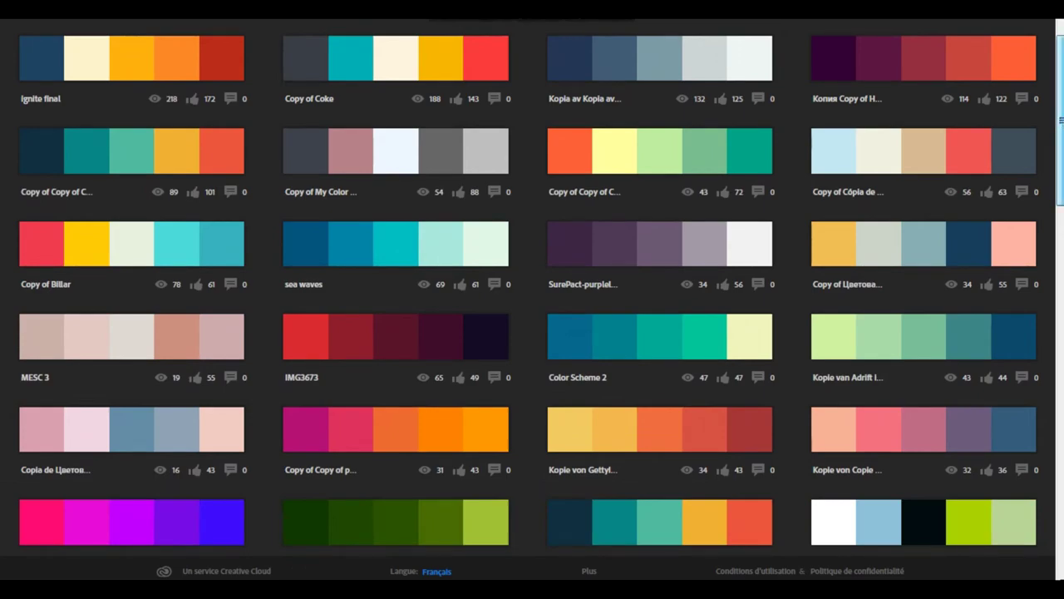
scroll(532, 299, down, 1)
scroll(532, 299, up, 2)
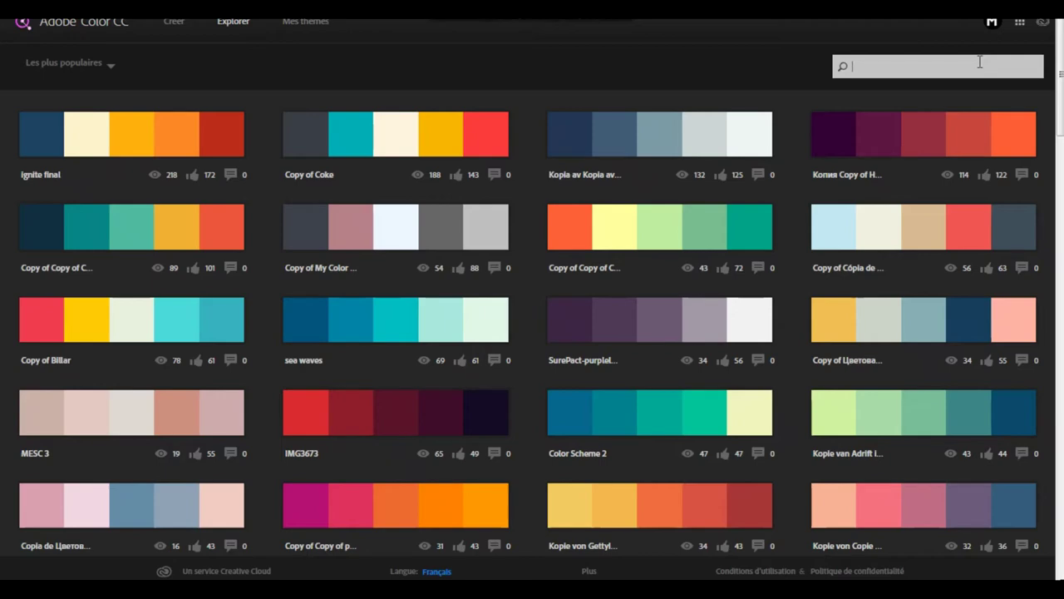
Step: Search Adobe Color for 'rr' themes and open the five-shade dark red theme for editing
text(rr)
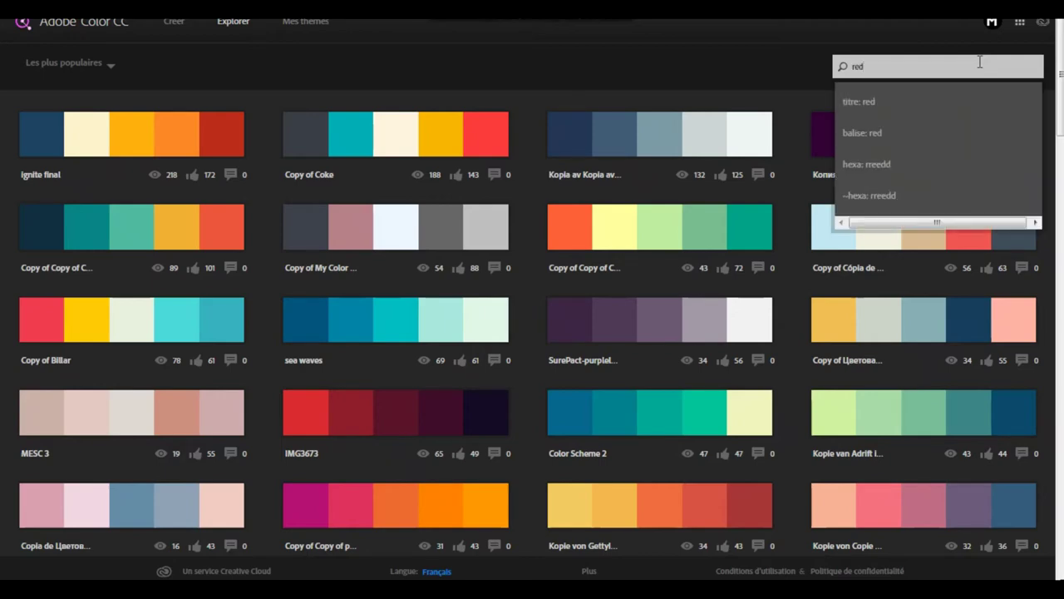
key(Return)
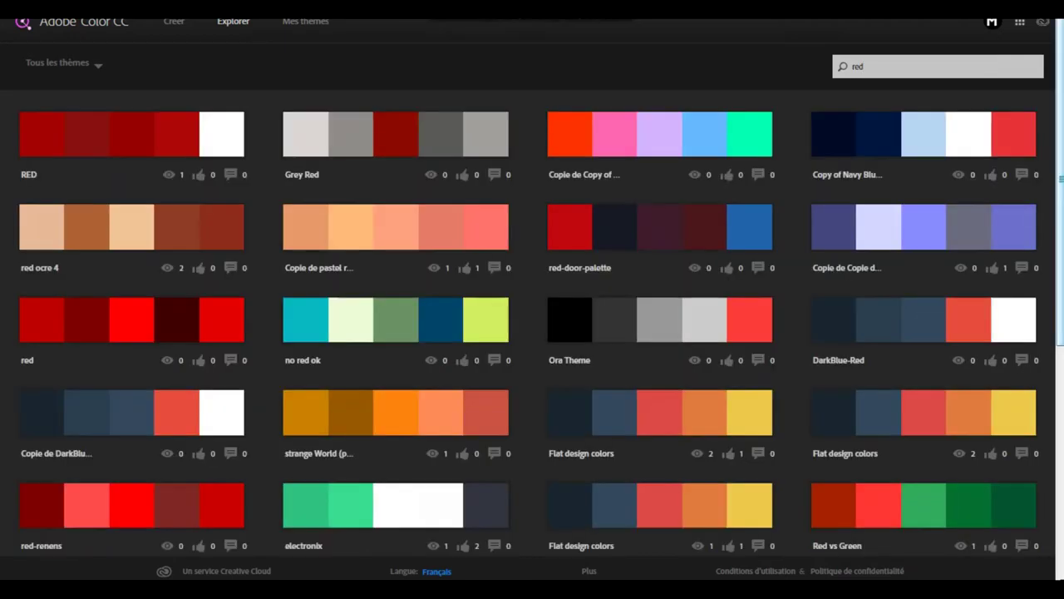
scroll(532, 333, down, 2)
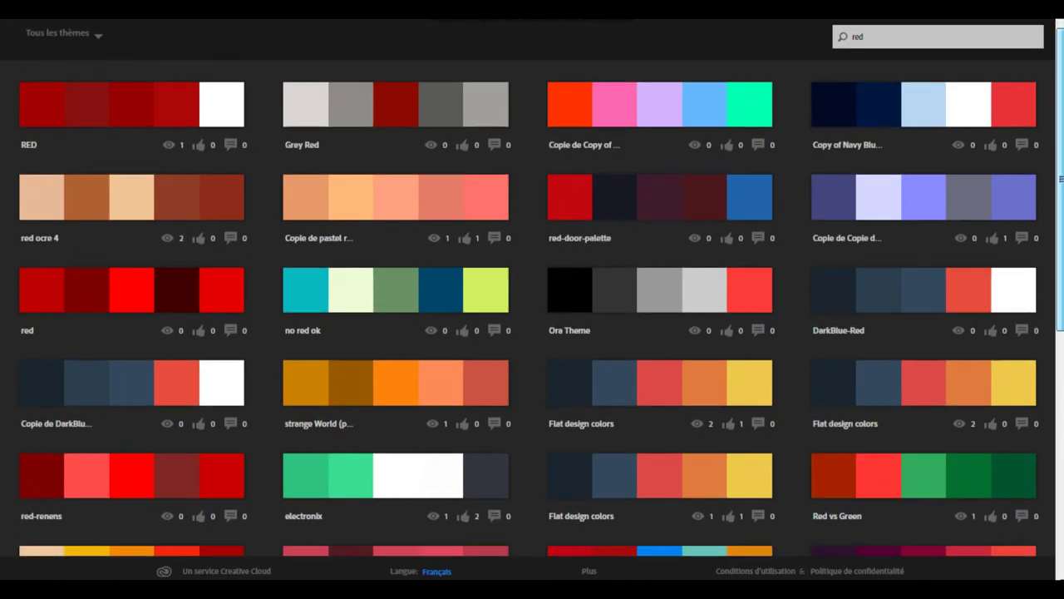
scroll(532, 333, down, 2)
scroll(532, 333, down, 3)
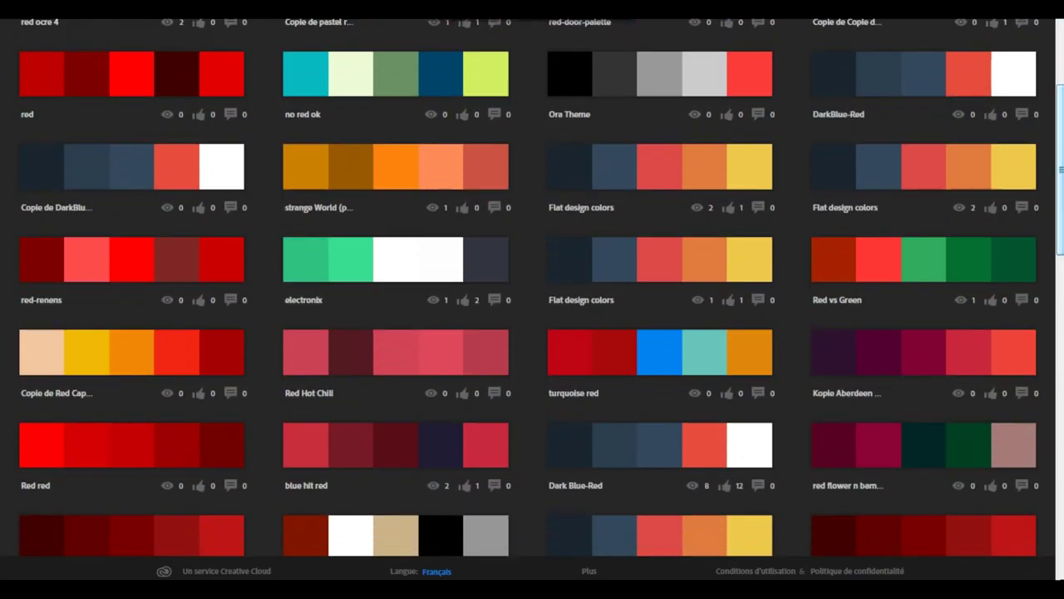
scroll(532, 333, down, 3)
scroll(532, 332, down, 2)
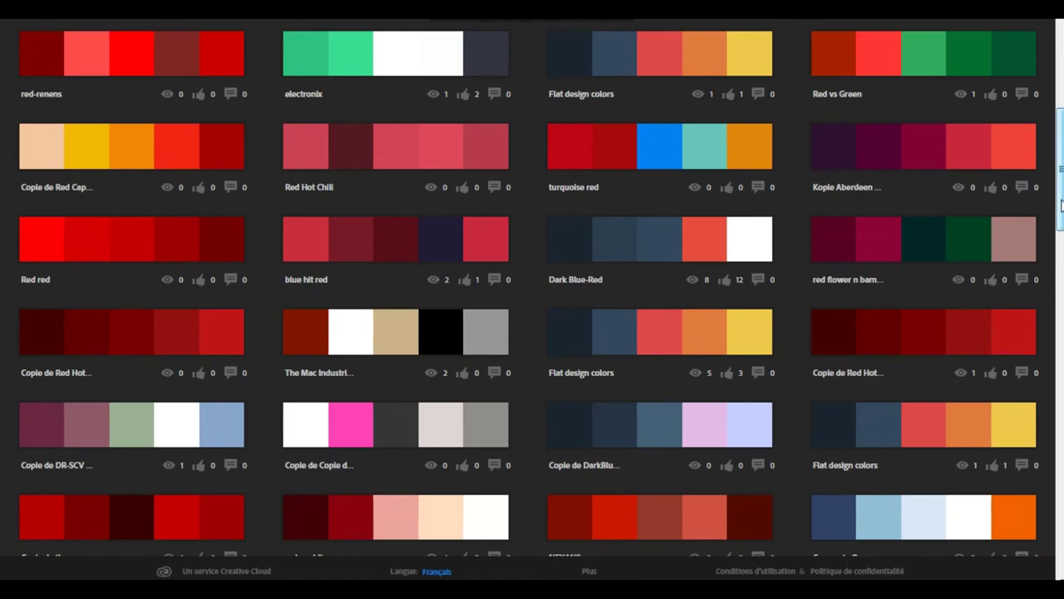
scroll(1061, 204, down, 4)
mouse_move(922, 331)
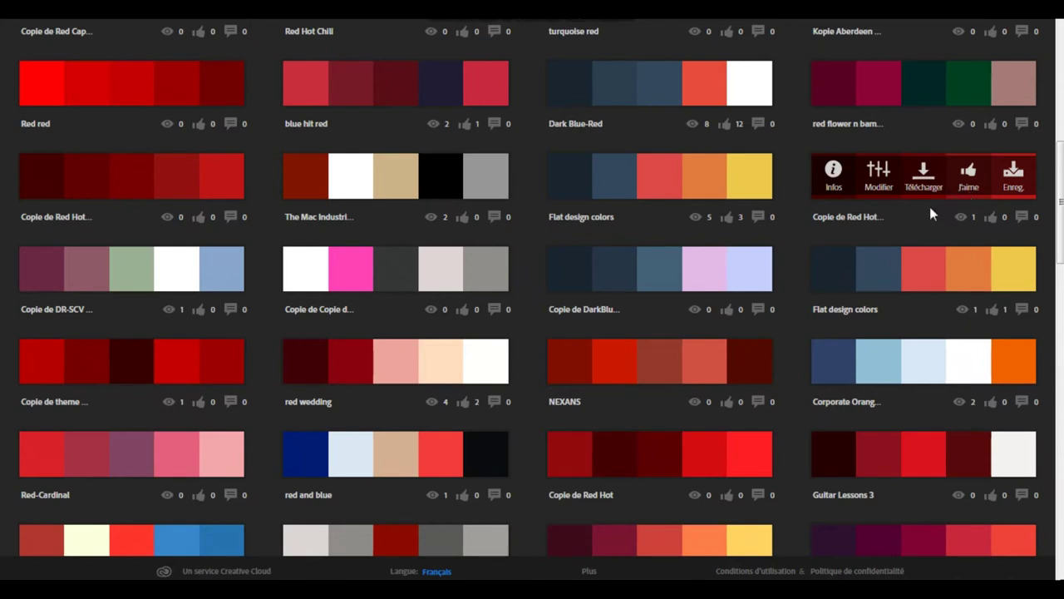
click(879, 194)
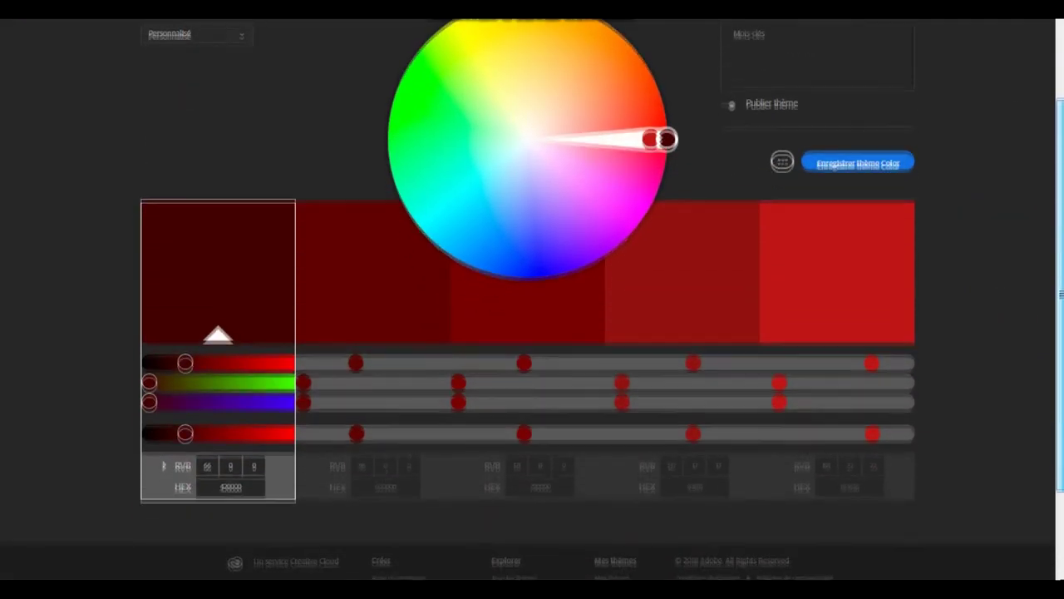
scroll(532, 299, down, 1)
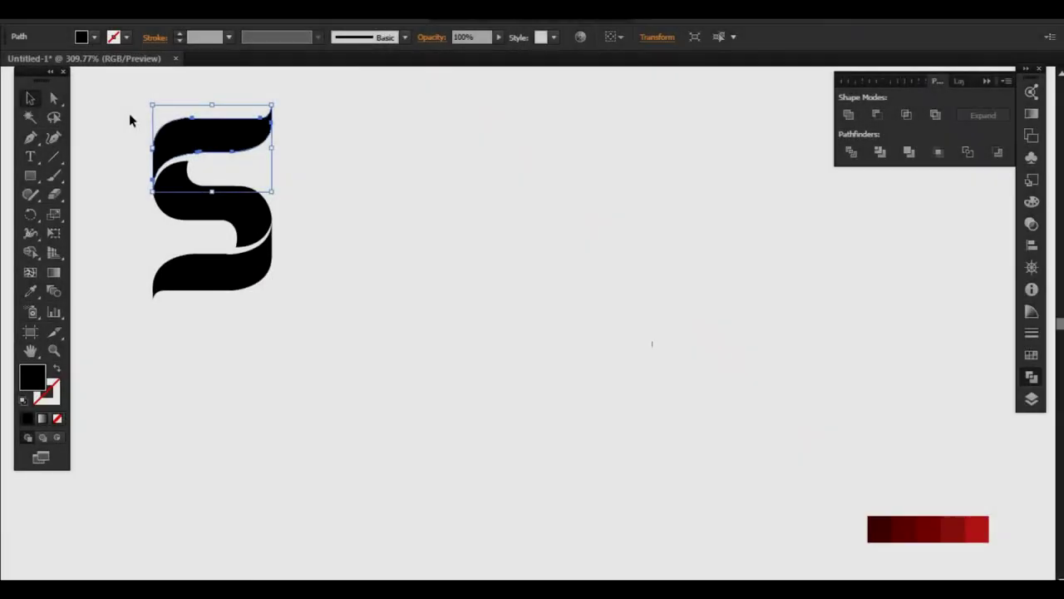
Step: Group the S pieces, enlarge and centre the S, then ungroup it
drag(129, 113, 258, 288)
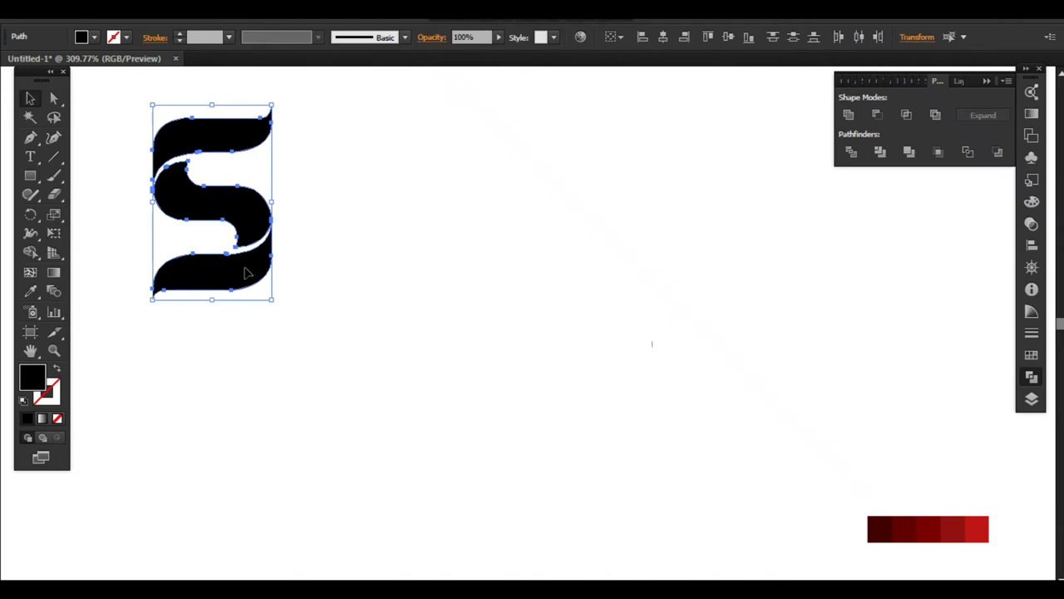
right_click(246, 272)
click(316, 344)
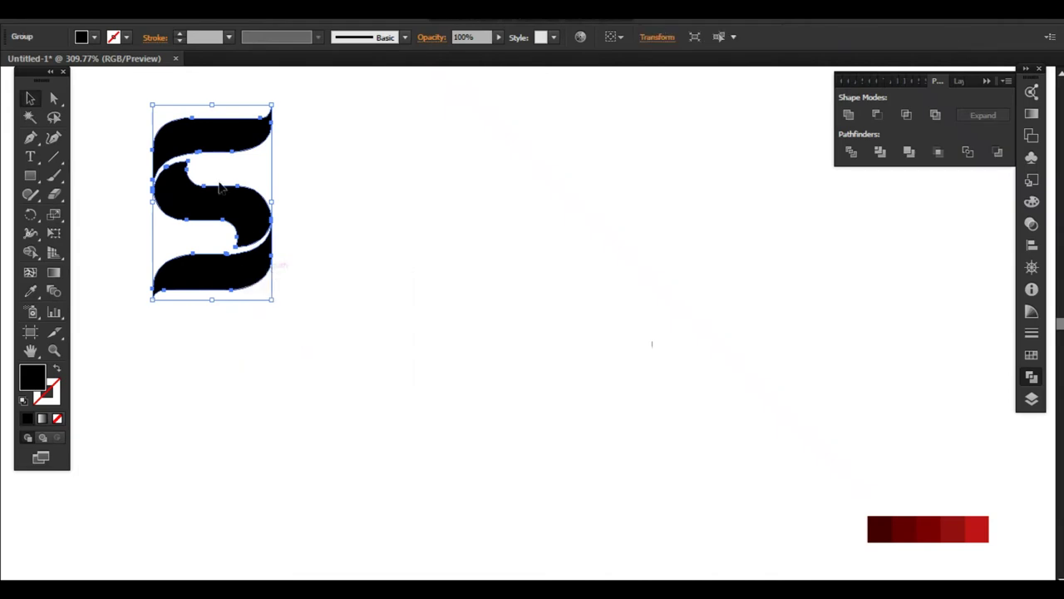
drag(535, 399, 591, 488)
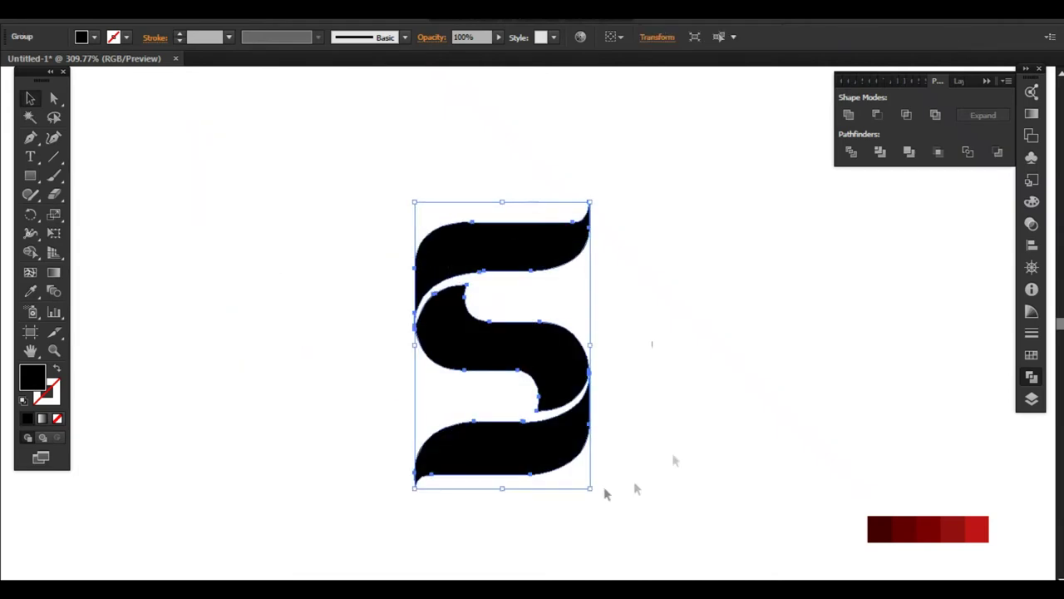
right_click(441, 244)
click(520, 338)
Step: Eyedropper the darkest maroon from the strip onto the S's top and bottom pieces
click(444, 240)
click(30, 290)
click(880, 526)
click(30, 97)
double_click(464, 462)
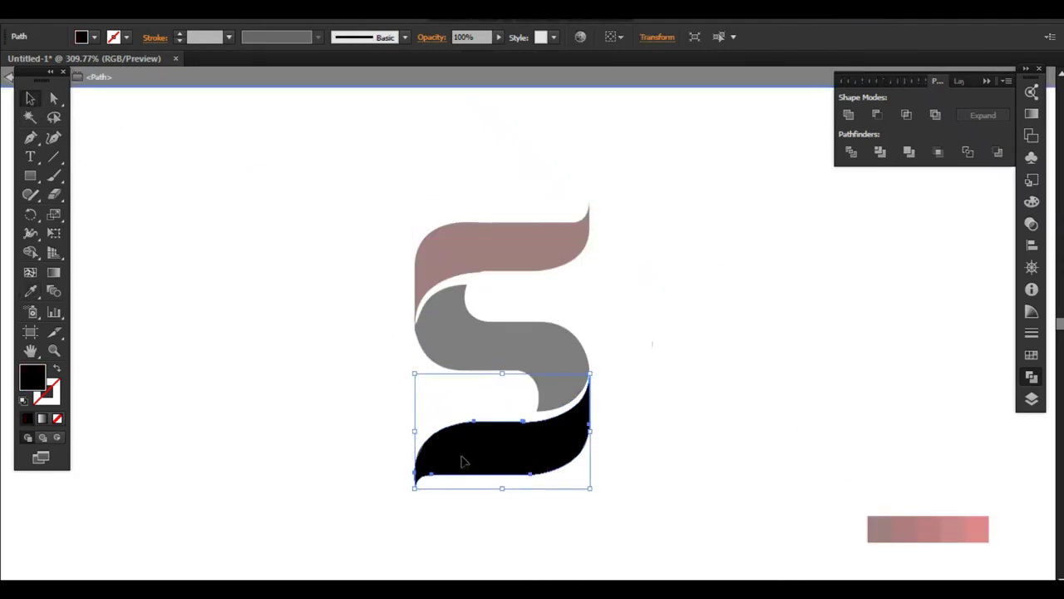
key(Escape)
click(30, 291)
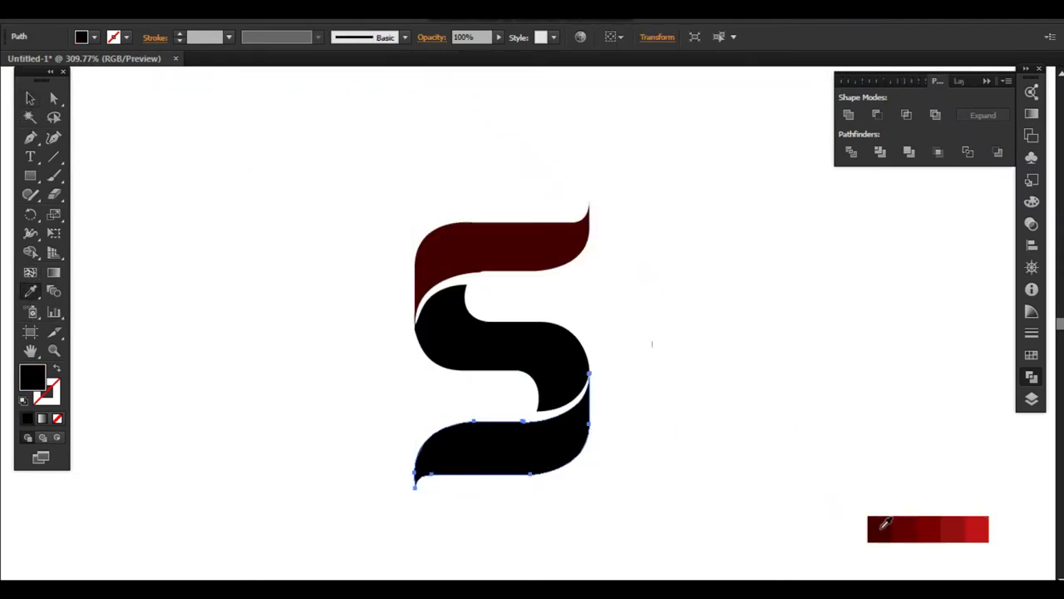
click(880, 526)
Step: Fill the middle S piece with a brighter dark red sampled from the strip
click(30, 97)
click(357, 311)
click(485, 339)
click(30, 290)
click(927, 528)
click(30, 98)
Step: Select the anchors of all S pieces and zoom in closely on the S's top
click(164, 190)
drag(348, 160, 608, 552)
click(54, 97)
click(53, 350)
drag(396, 232, 539, 312)
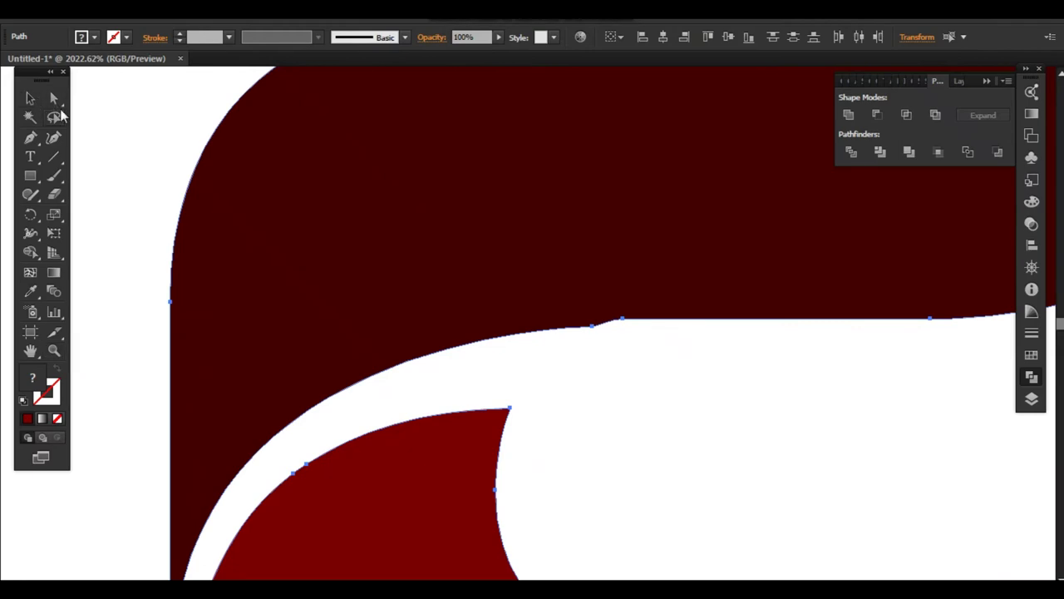
Step: Nudge anchor points on the top and lower maroon pieces' edges to tidy the gaps around the red piece
double_click(53, 97)
click(632, 428)
click(592, 320)
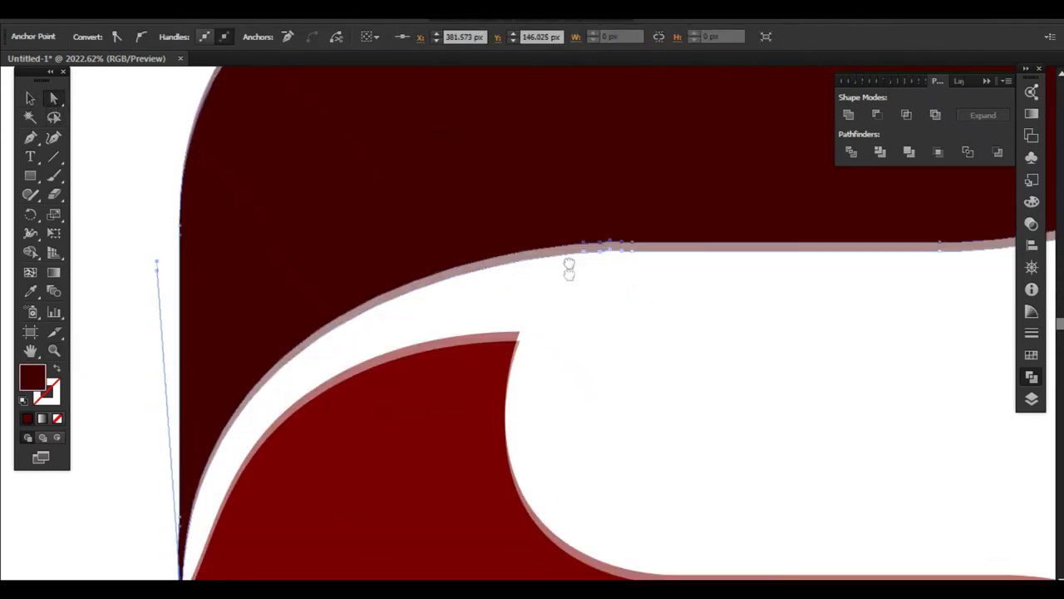
scroll(592, 320, down, 10)
scroll(795, 241, down, 3)
drag(646, 434, 635, 445)
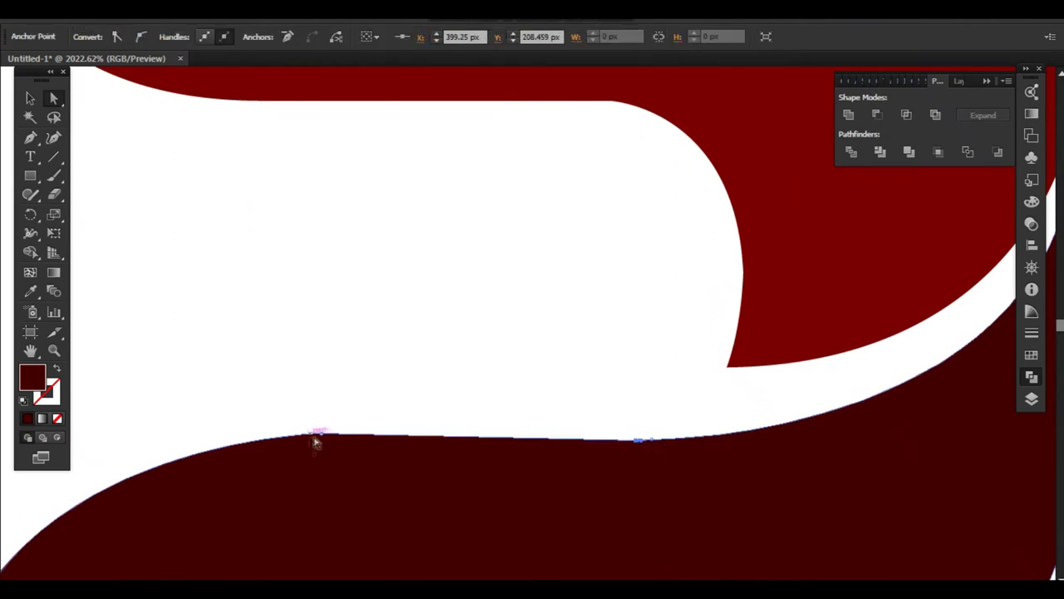
drag(321, 434, 322, 438)
click(65, 587)
click(125, 337)
click(71, 586)
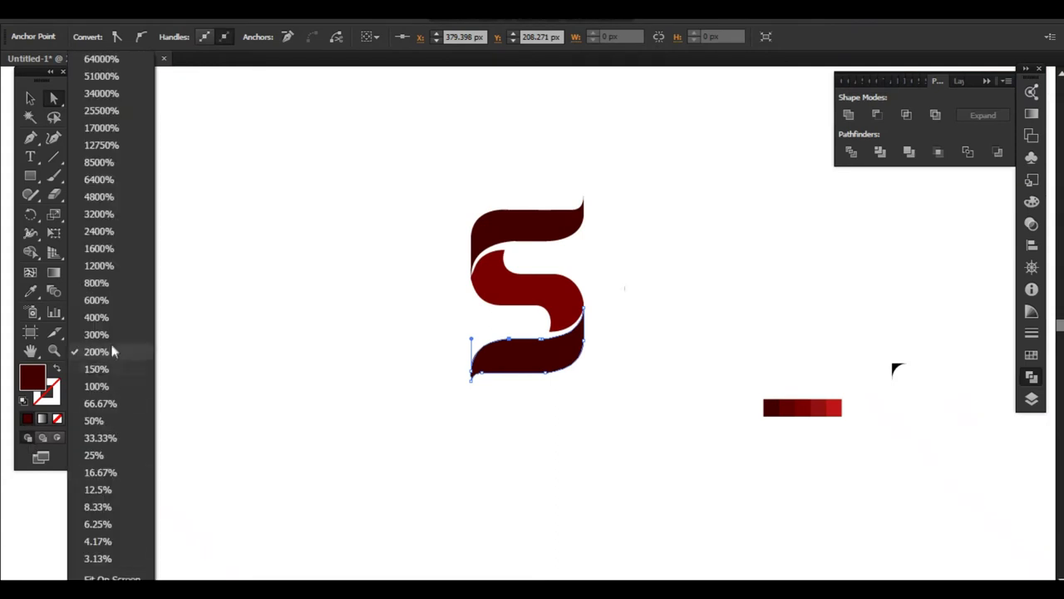
Step: Select all pieces of the S and group them
click(111, 331)
key(v)
drag(416, 116, 632, 416)
right_click(578, 91)
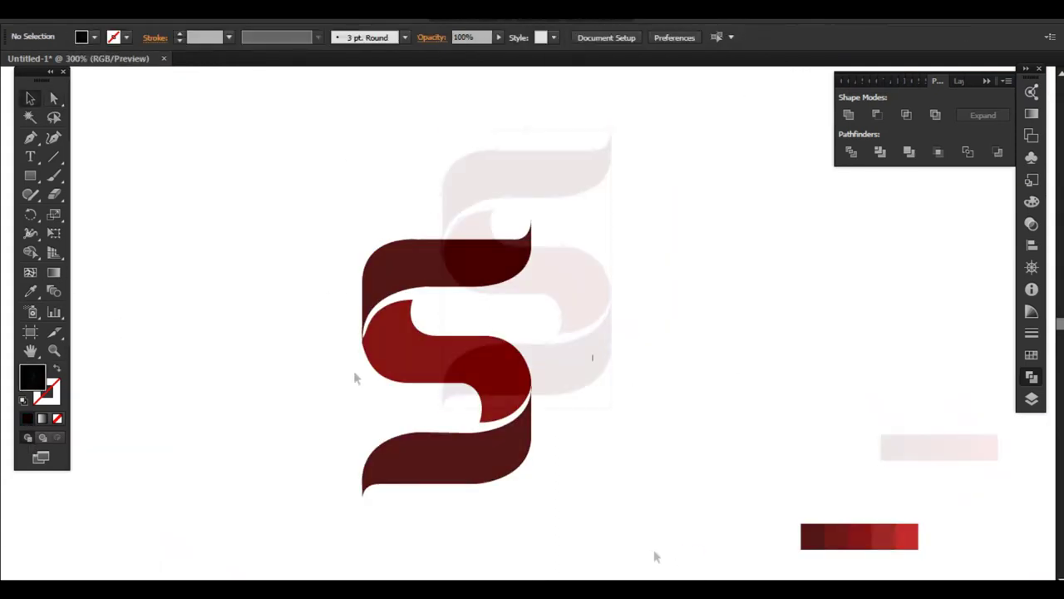
mouse_move(351, 267)
mouse_down()
mouse_move(544, 463)
mouse_move(522, 482)
mouse_move(486, 416)
mouse_up()
right_click(530, 500)
click(570, 297)
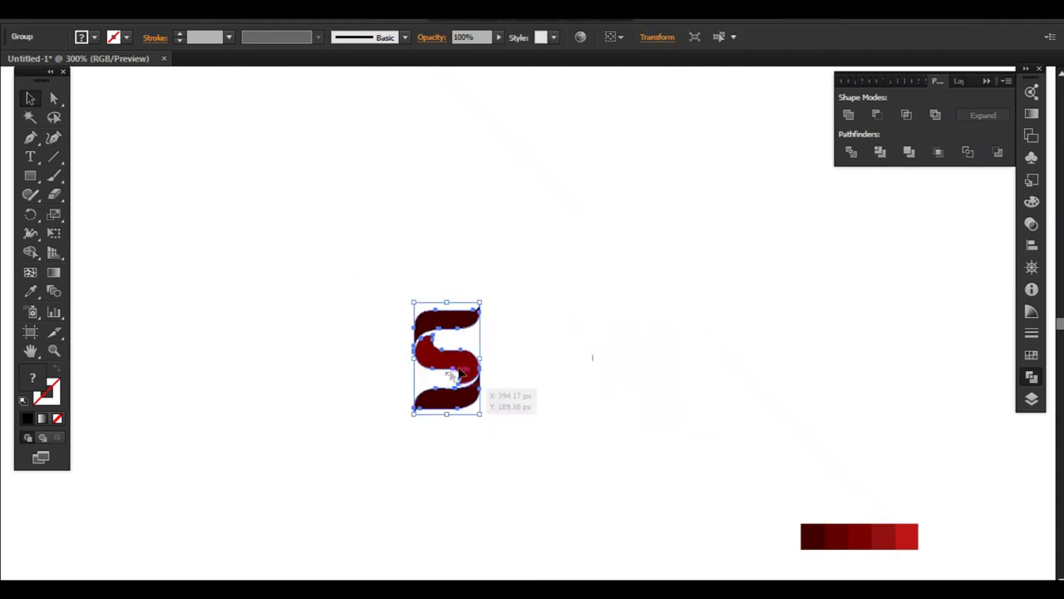
Step: Shrink the grouped S toward the upper left and draw a text box beside it
drag(453, 366, 176, 238)
key(t)
drag(237, 195, 618, 302)
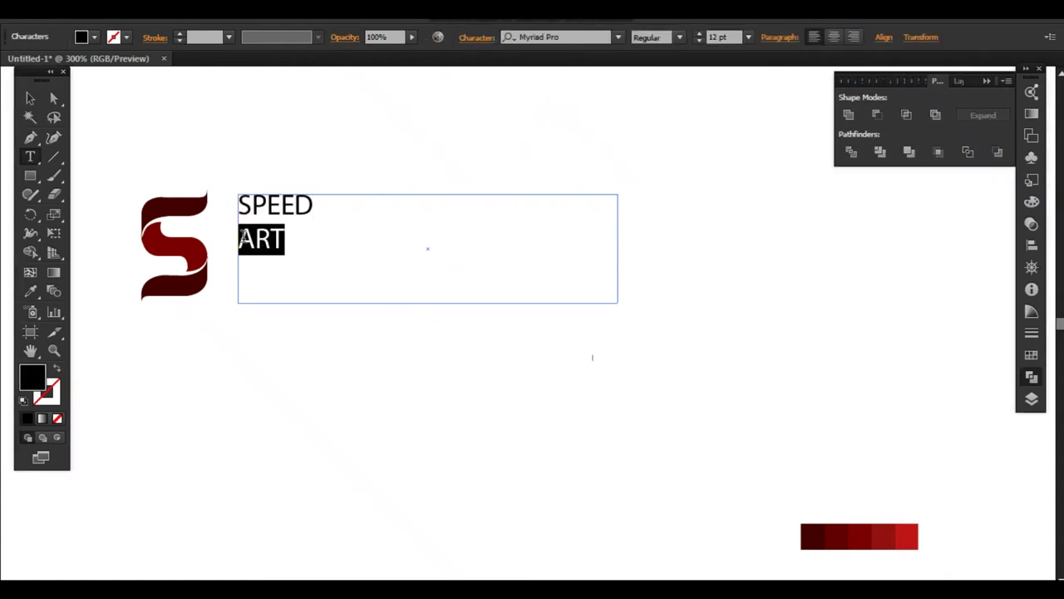
Step: Set SPEED in Montserrat at 125% vertical scale with a thin black outline and larger size
drag(238, 205, 315, 207)
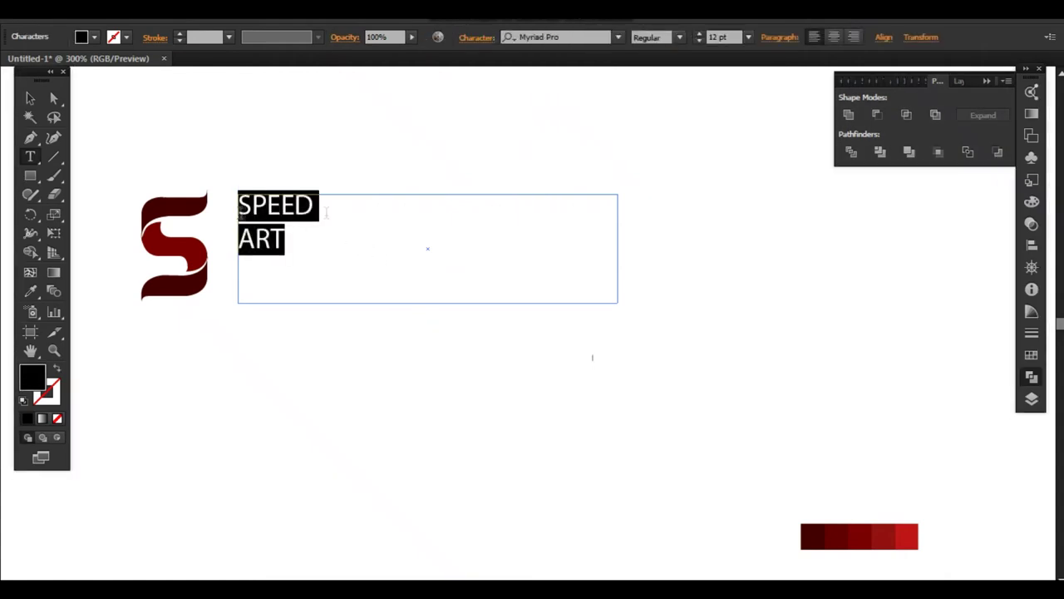
click(617, 38)
click(610, 129)
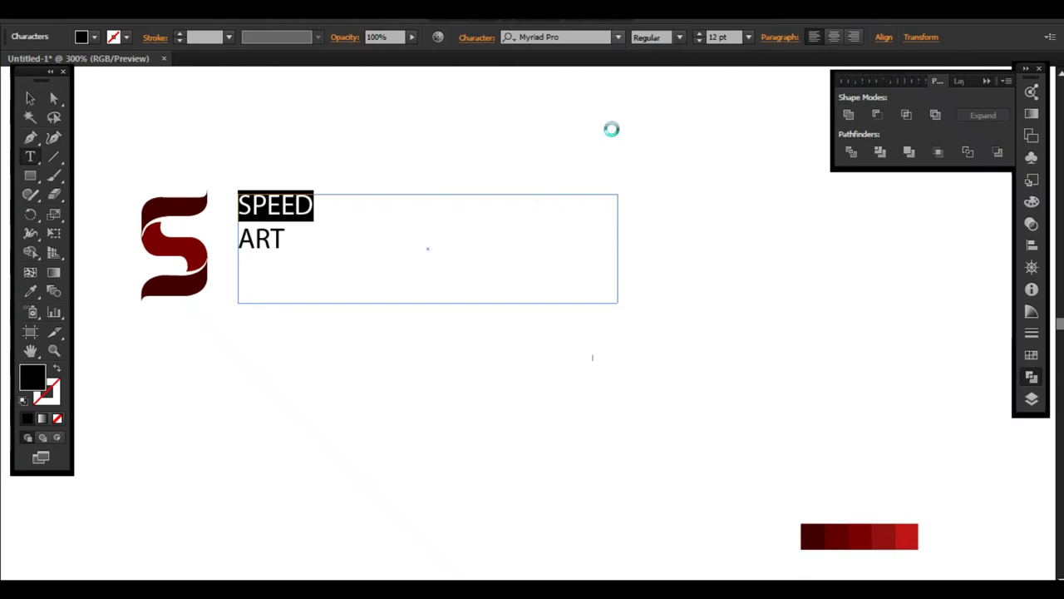
click(472, 38)
click(484, 182)
click(496, 301)
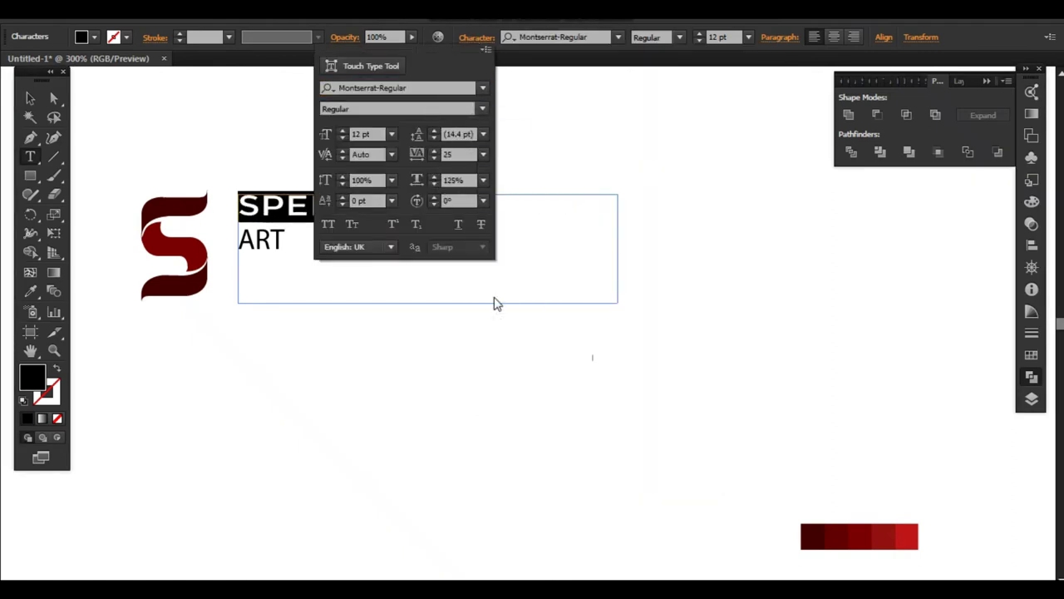
click(126, 37)
click(48, 67)
click(698, 33)
click(698, 33)
Step: Set the ARTS line in Montserrat Regular with wide letter spacing at 10 pt
click(698, 33)
key(Down)
key(shift+Home)
click(619, 37)
key(Up)
key(Up)
key(Up)
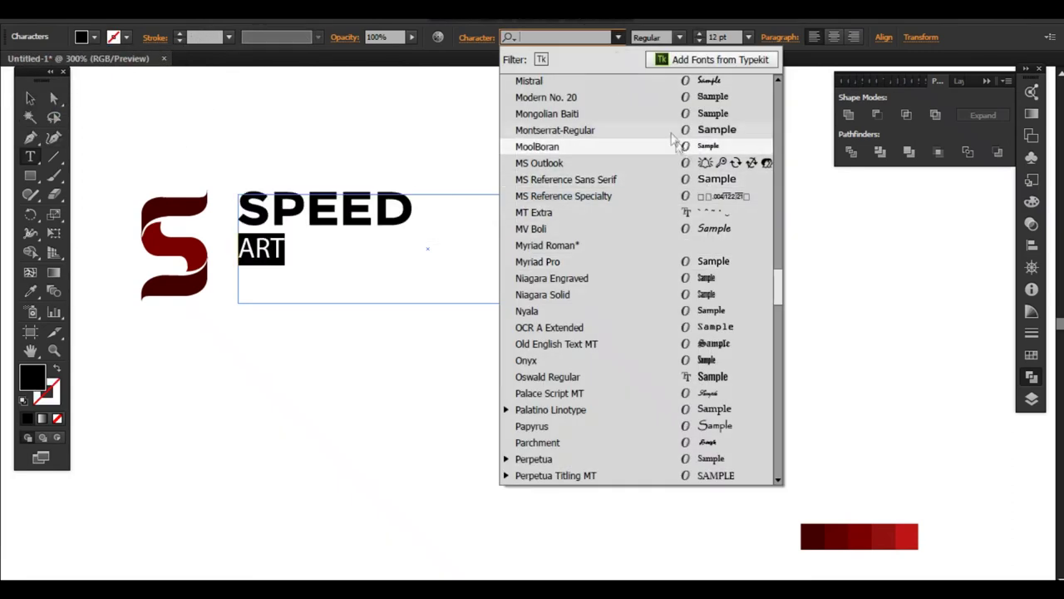
key(Return)
click(619, 36)
click(474, 37)
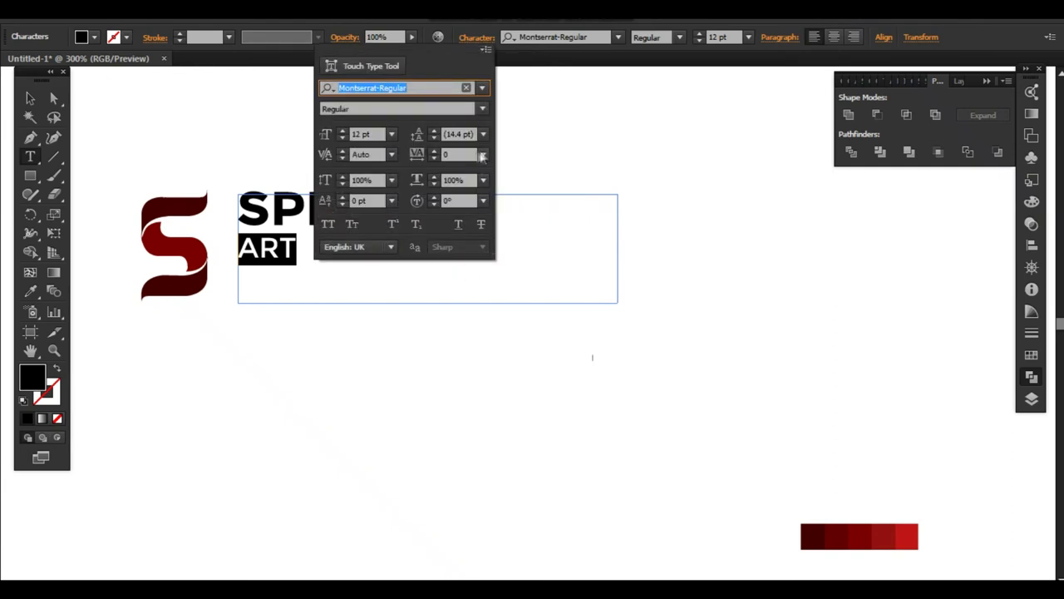
click(263, 249)
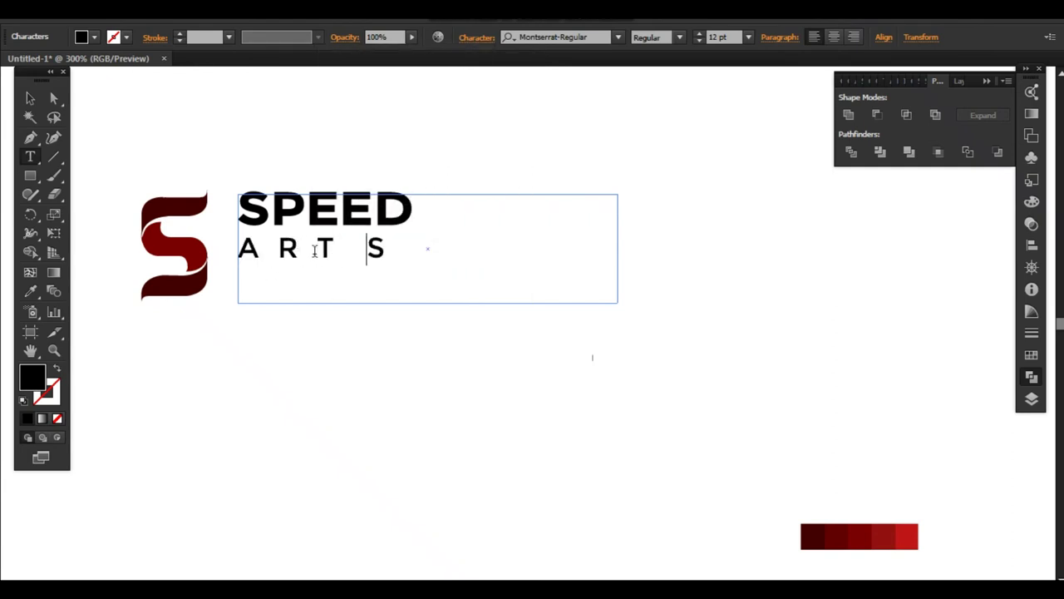
drag(416, 249, 239, 249)
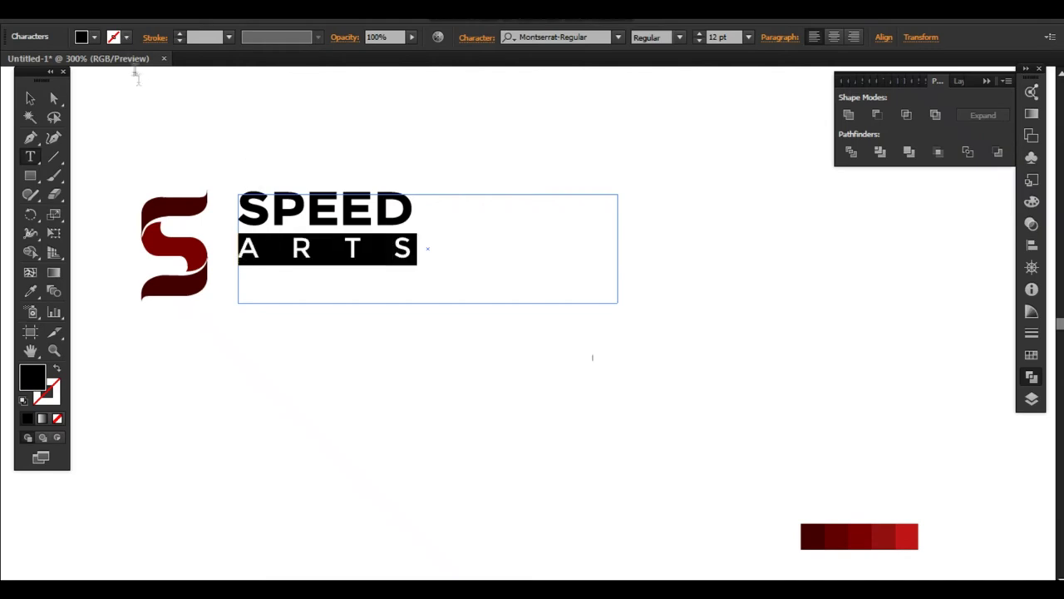
click(700, 41)
click(700, 41)
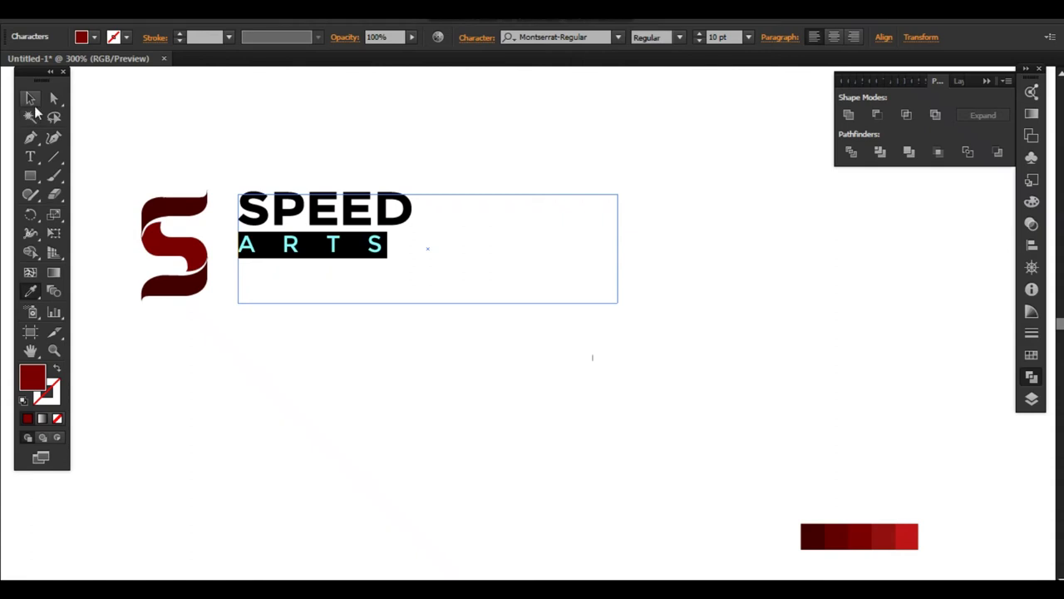
Step: Try colouring the ARTS and SPEED text dark red with the Eyedropper, then reselect the text frame
click(30, 97)
click(29, 156)
drag(414, 209, 222, 213)
key(i)
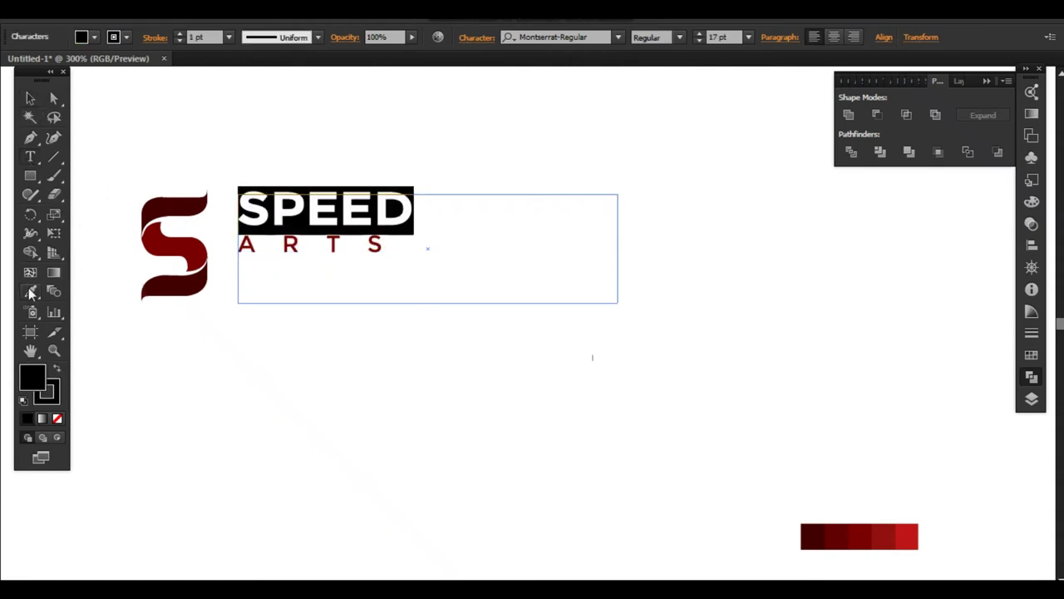
click(170, 212)
click(30, 97)
click(241, 166)
click(250, 208)
click(94, 36)
Step: Enlarge the text frame and bump SPEED's size up twice, keeping the text black
drag(617, 304, 647, 332)
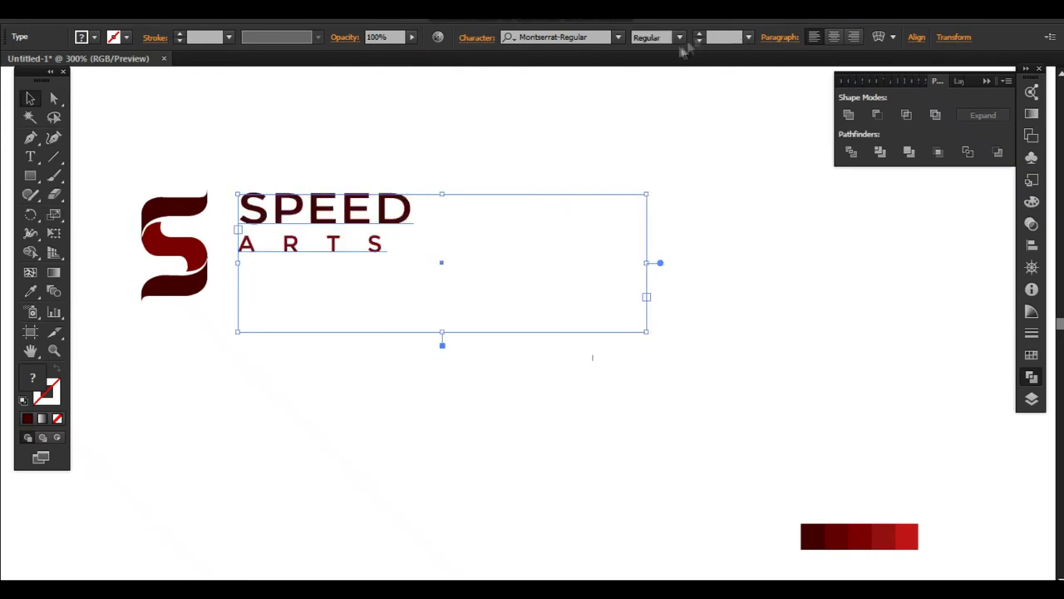
key(t)
drag(413, 209, 224, 209)
key(ctrl+shift+period)
key(ctrl+shift+period)
key(ctrl+shift+period)
click(94, 36)
key(Escape)
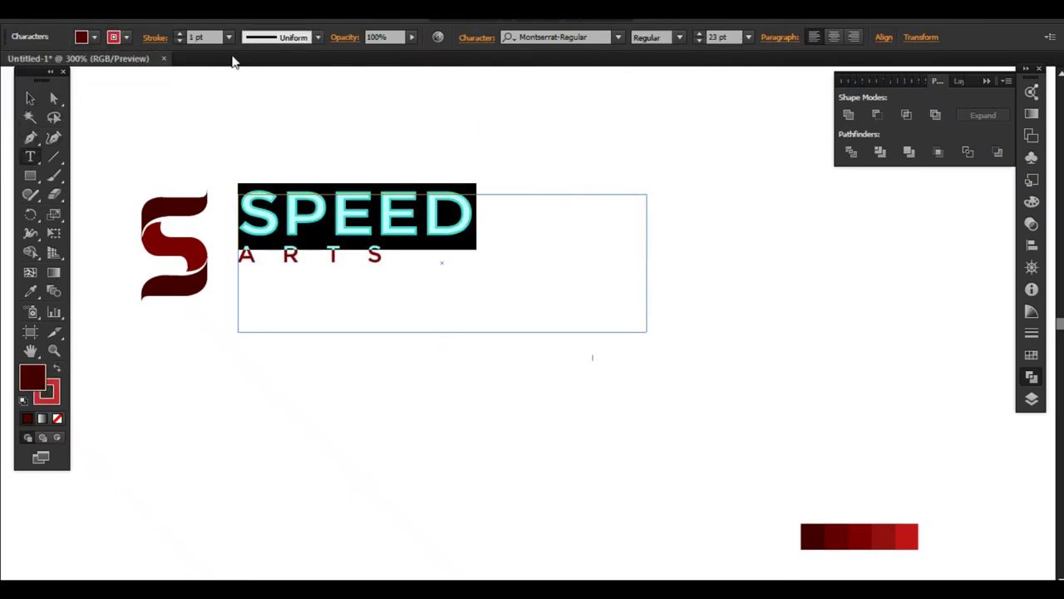
key(ctrl+shift+period)
key(Escape)
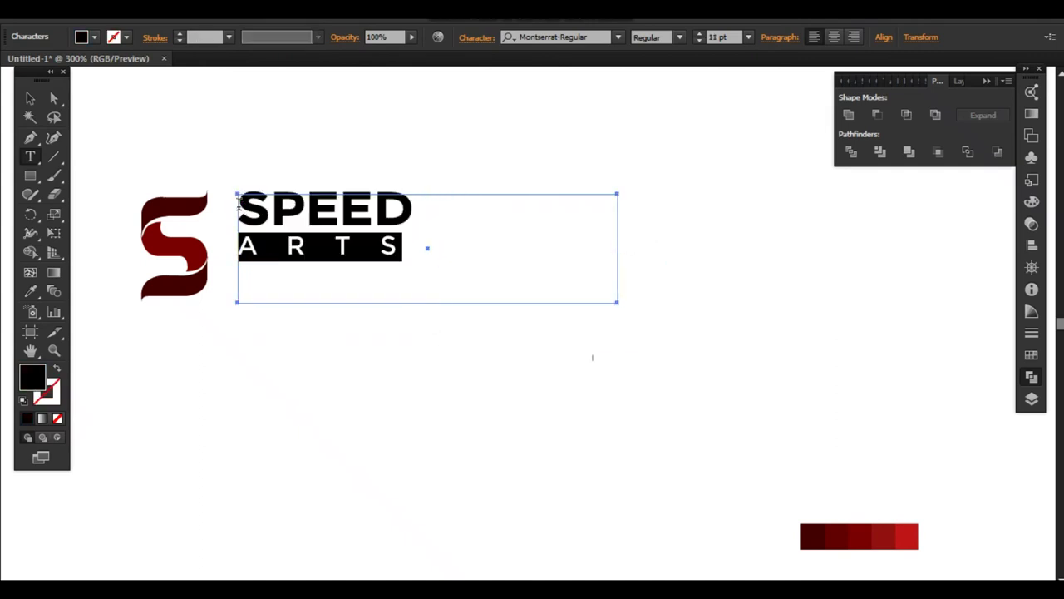
Step: Move the text block lower so it sits centred beside the S
drag(427, 246, 427, 271)
click(267, 181)
click(332, 274)
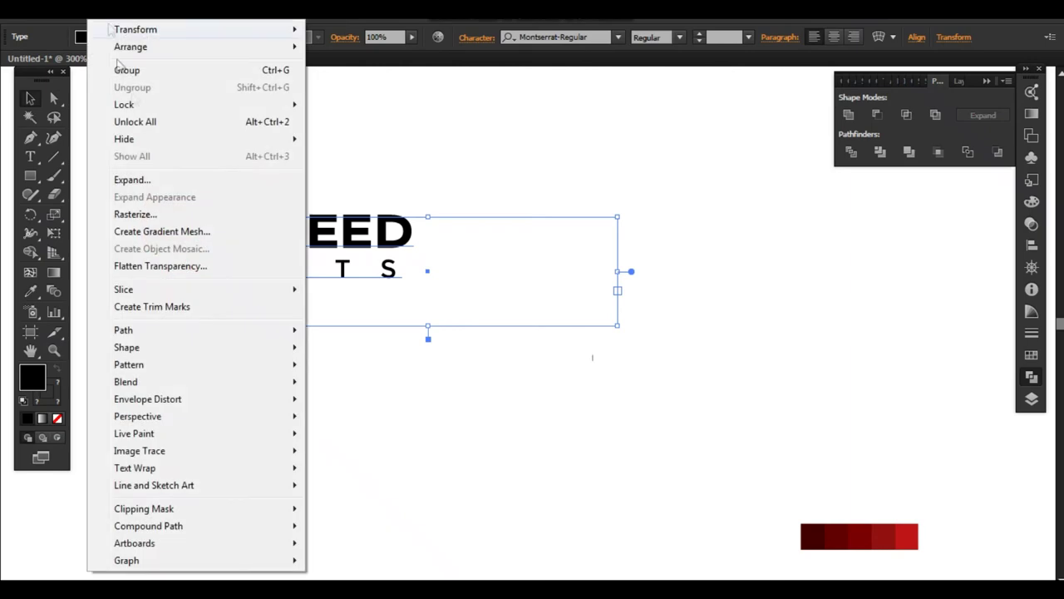
Step: Scale the S and SPEED ARTS text up together and shift the lockup right and down
mouse_move(147, 162)
mouse_down()
mouse_move(663, 318)
mouse_move(978, 544)
mouse_up()
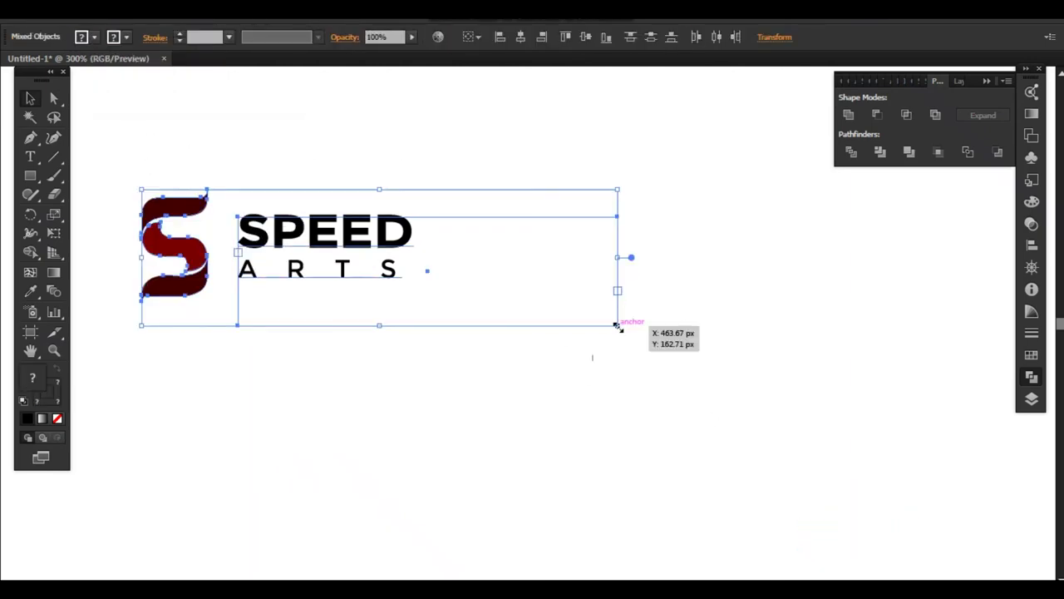
drag(618, 325, 953, 421)
drag(627, 334, 730, 353)
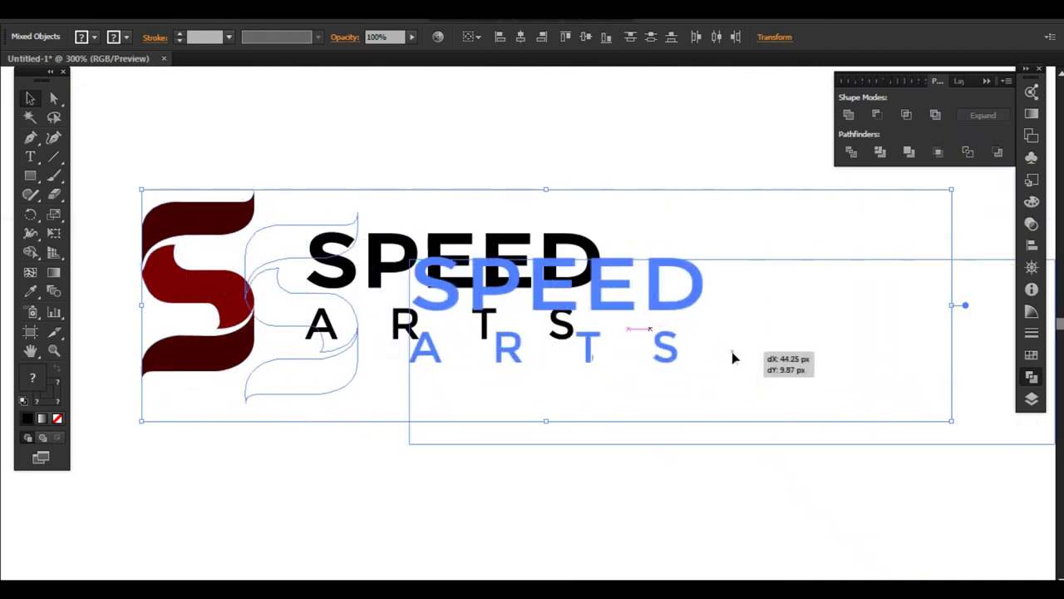
click(247, 199)
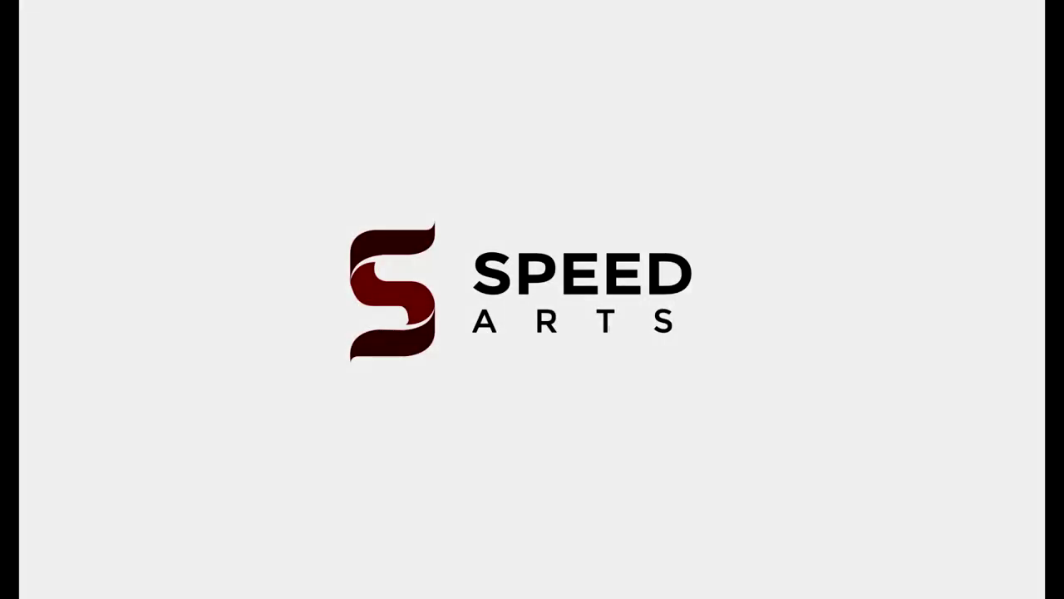